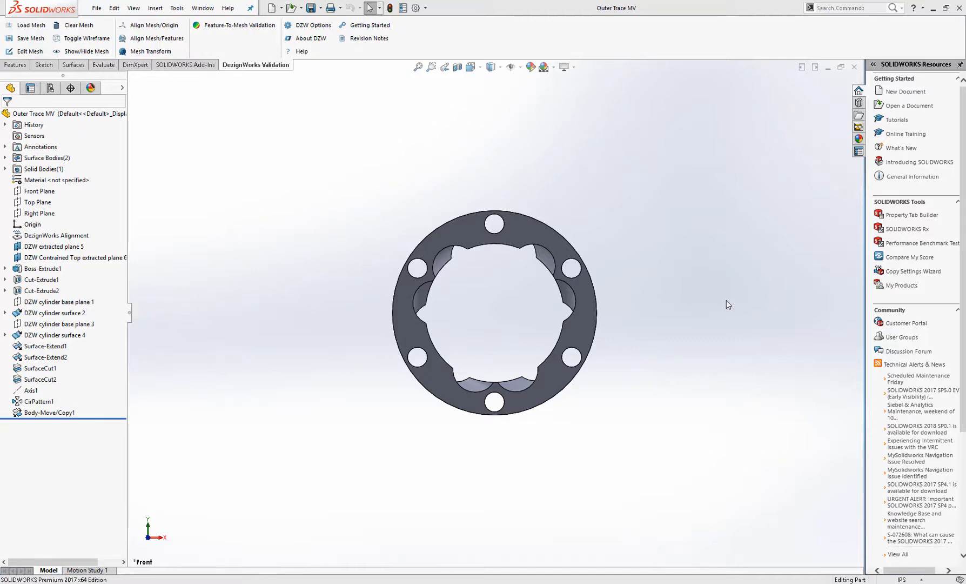
# - Load the mesh file OuterTrace_Aligned from the Parts for Demos\SolidWorks folder on Data (D:)
pyautogui.click(28, 25)
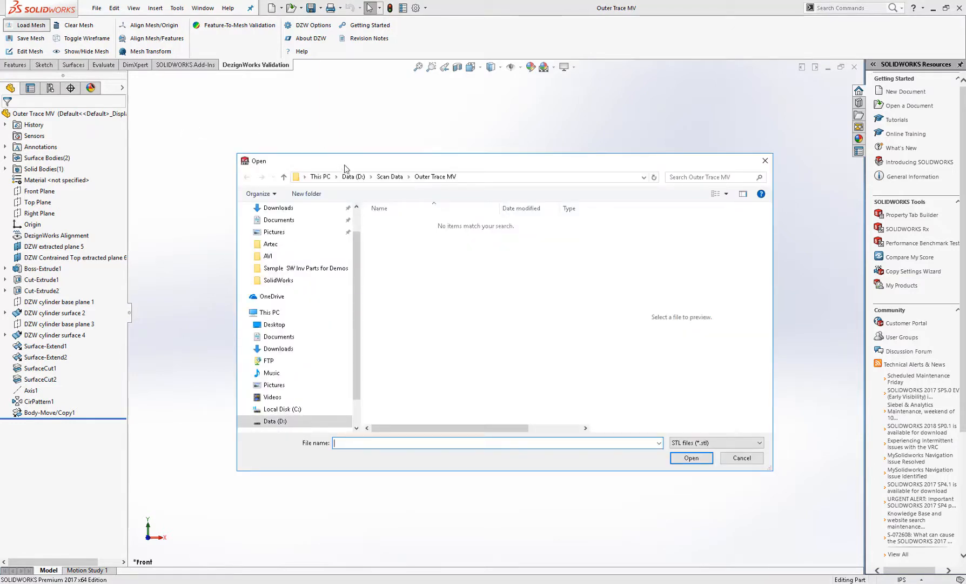
pyautogui.click(353, 177)
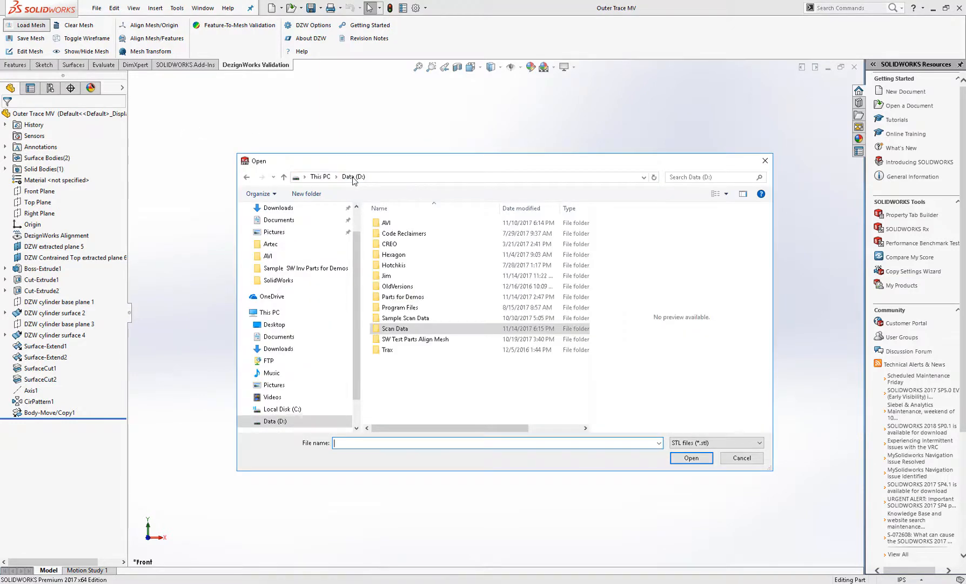
pyautogui.doubleClick(418, 300)
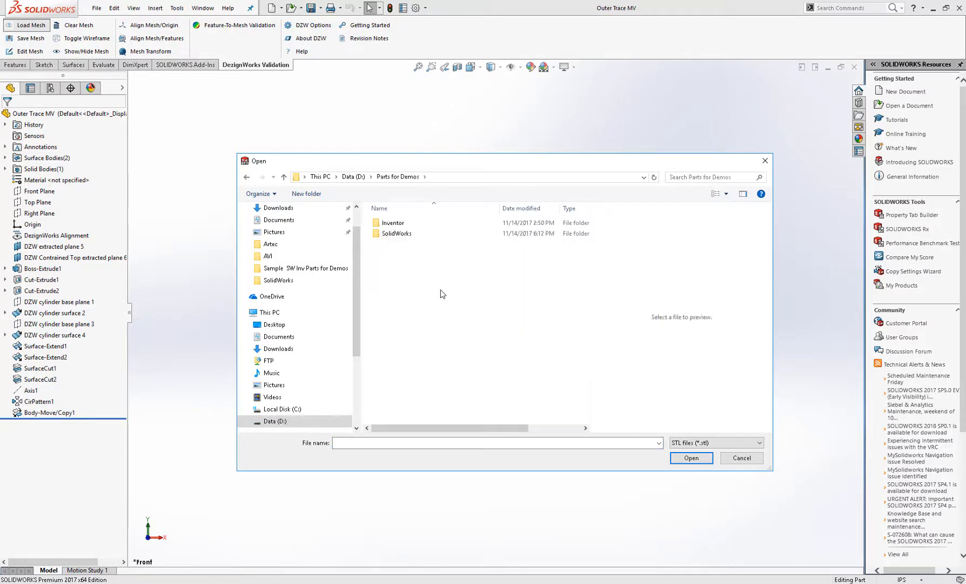
pyautogui.doubleClick(387, 236)
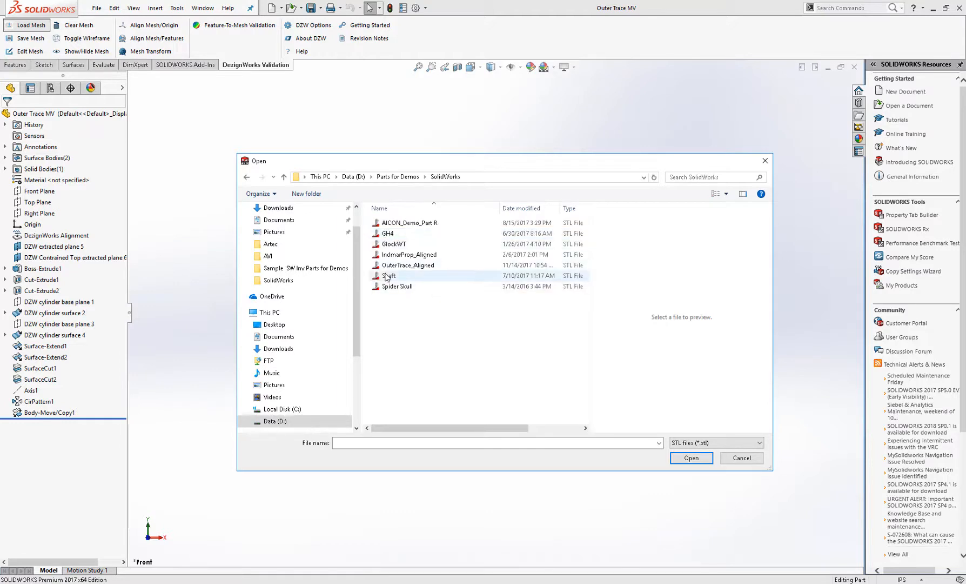
pyautogui.click(437, 266)
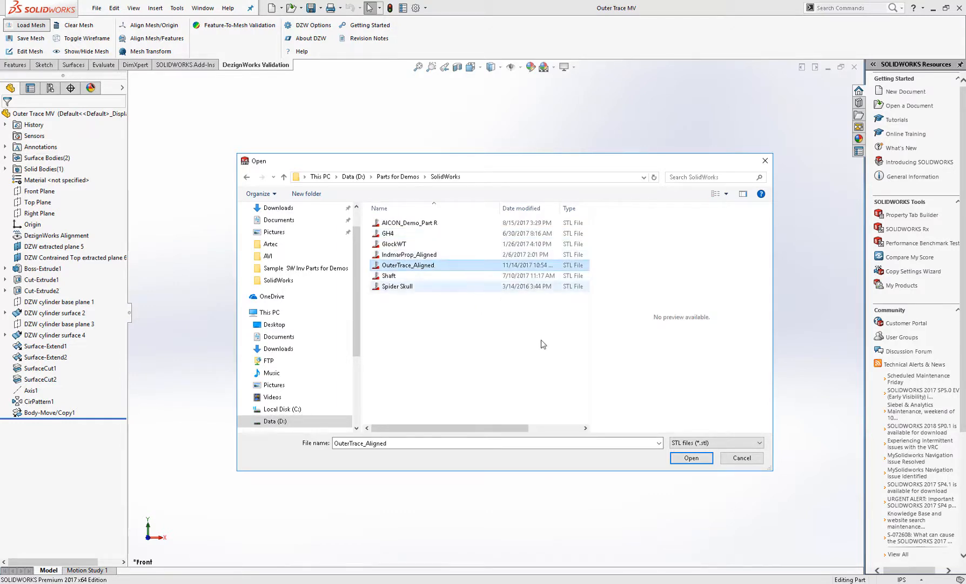
pyautogui.click(690, 458)
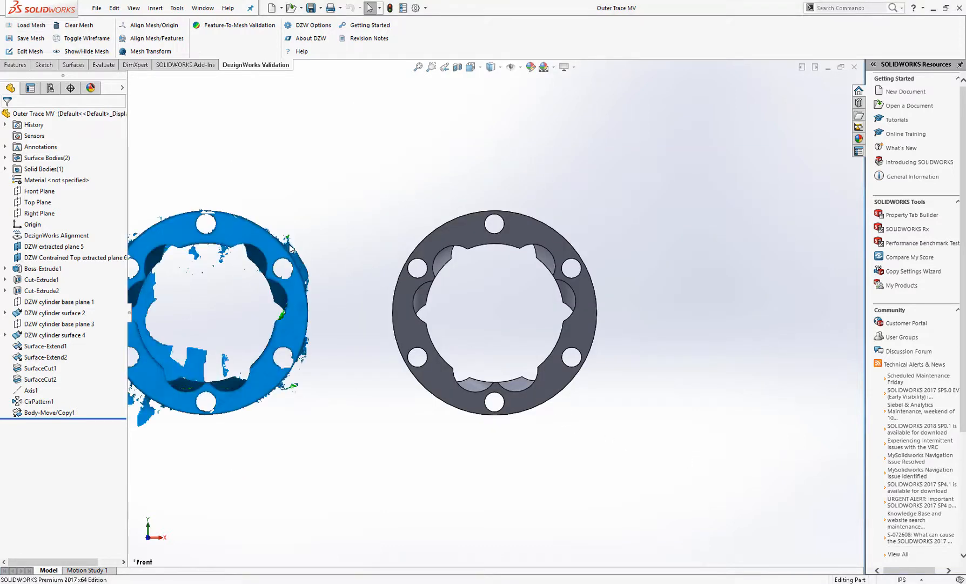
# - Inspect the loaded scan mesh next to the CAD body from isometric and front views
pyautogui.scroll(2, 317, 234)
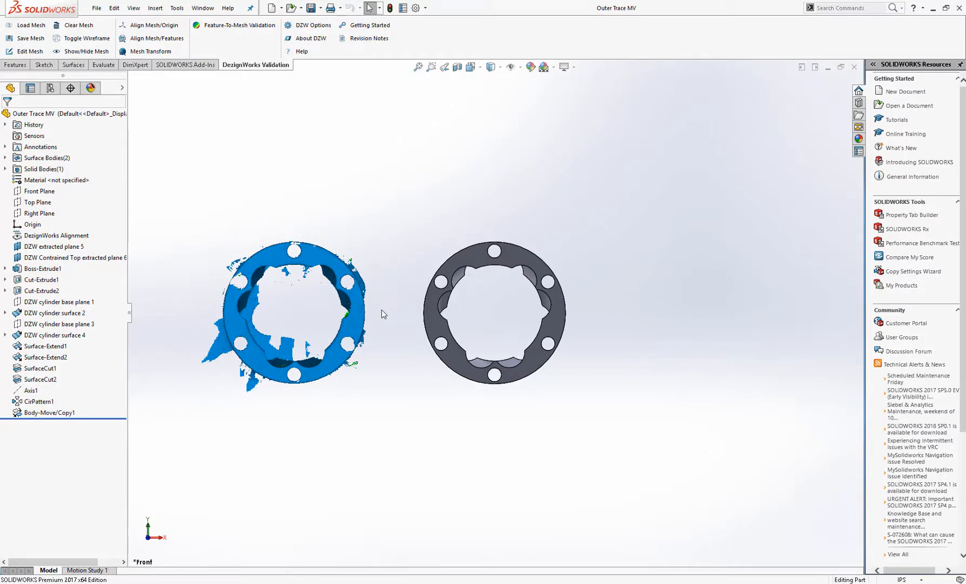
pyautogui.hotkey('ctrl', '7')
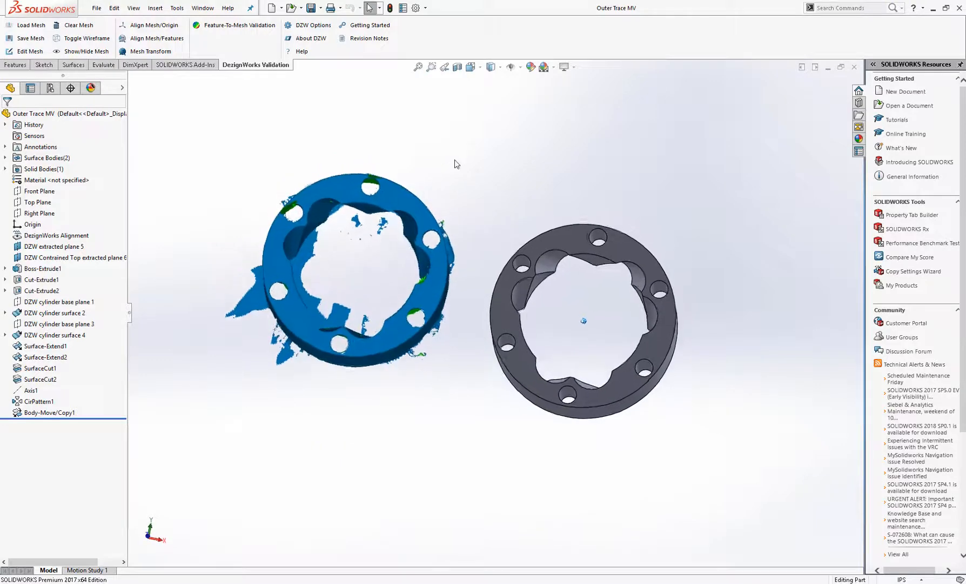
pyautogui.press('space')
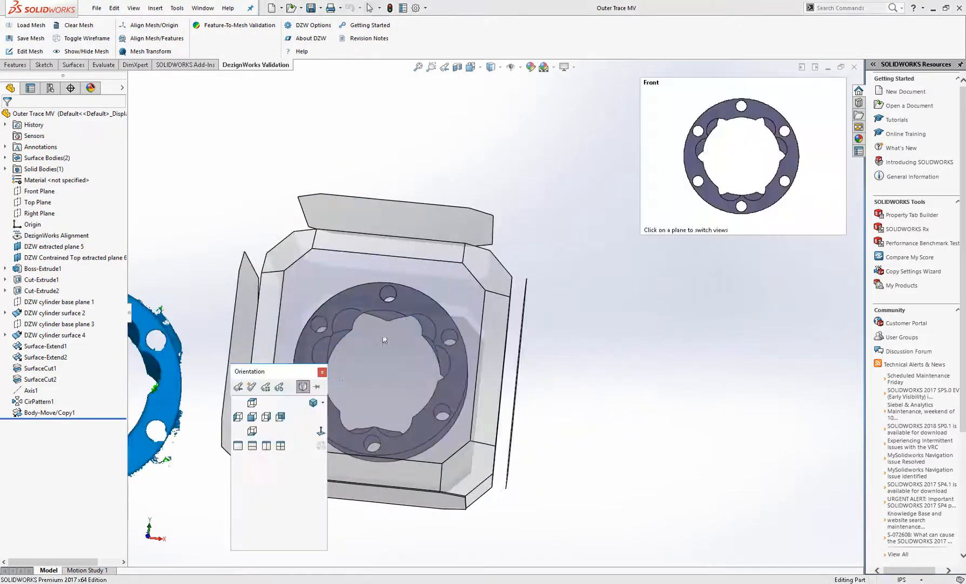
pyautogui.click(250, 420)
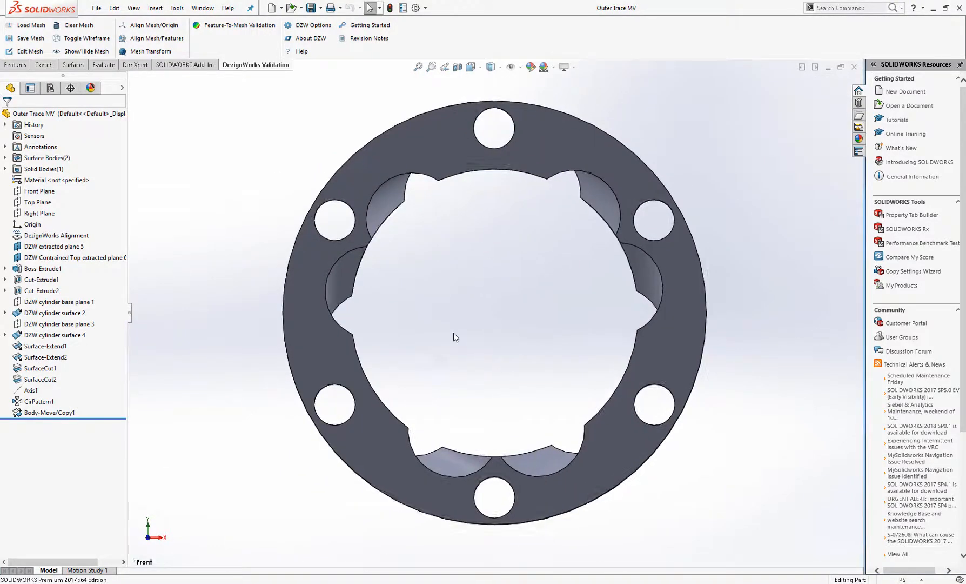
pyautogui.scroll(6, 454, 332)
pyautogui.scroll(-1, 397, 367)
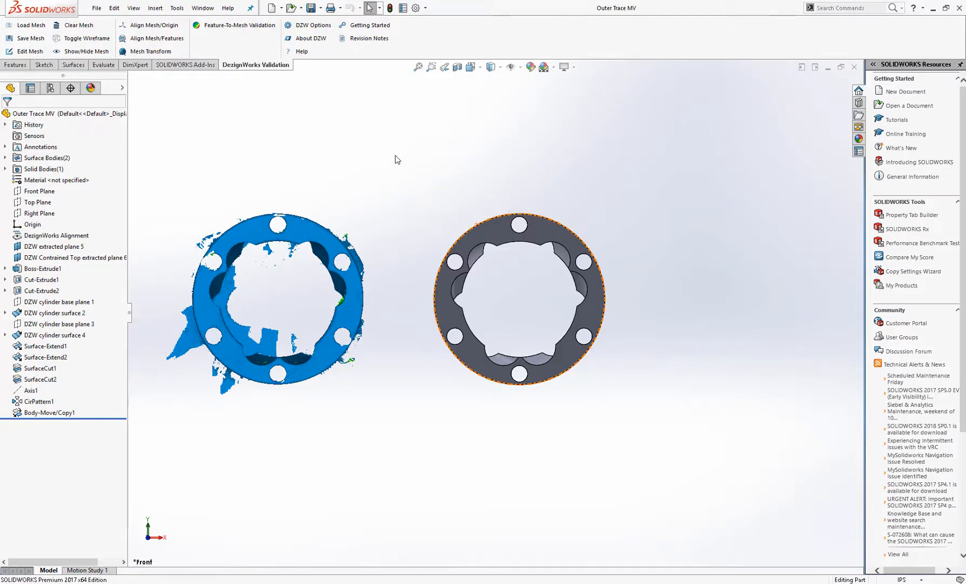
# - Start Feature/Mesh Alignment, select all the body's faces, and launch Best-Fit Alignment
pyautogui.click(170, 44)
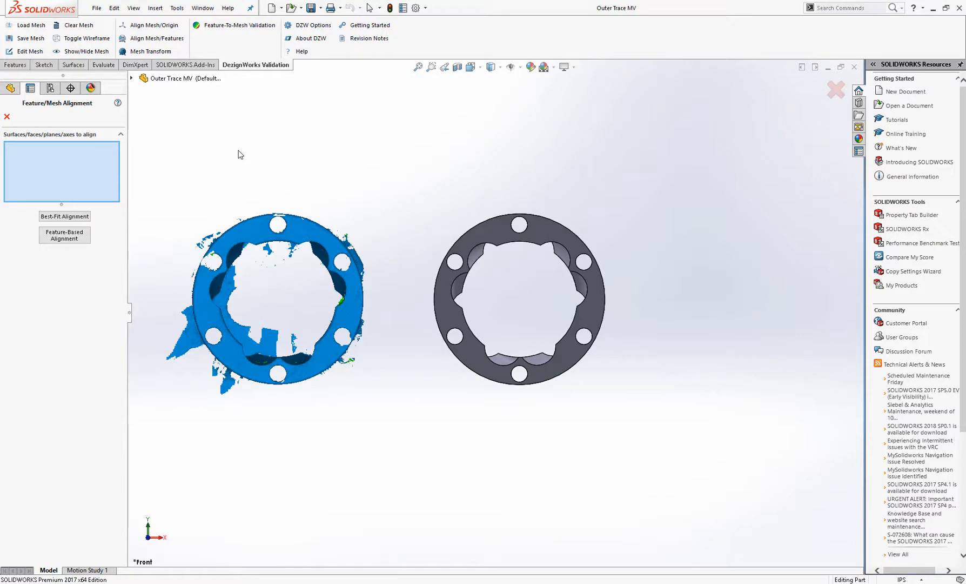
pyautogui.hotkey('ctrl', 'a')
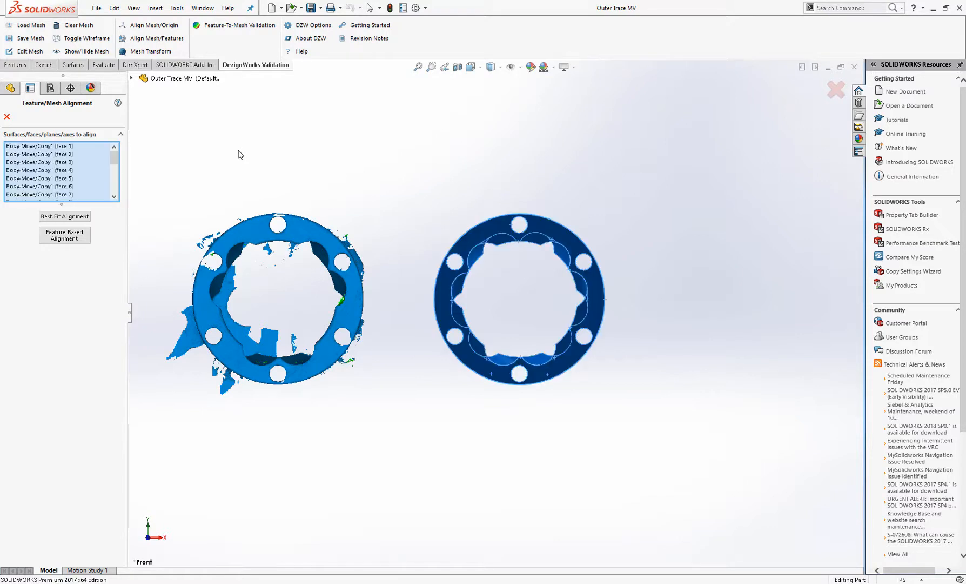
pyautogui.click(64, 216)
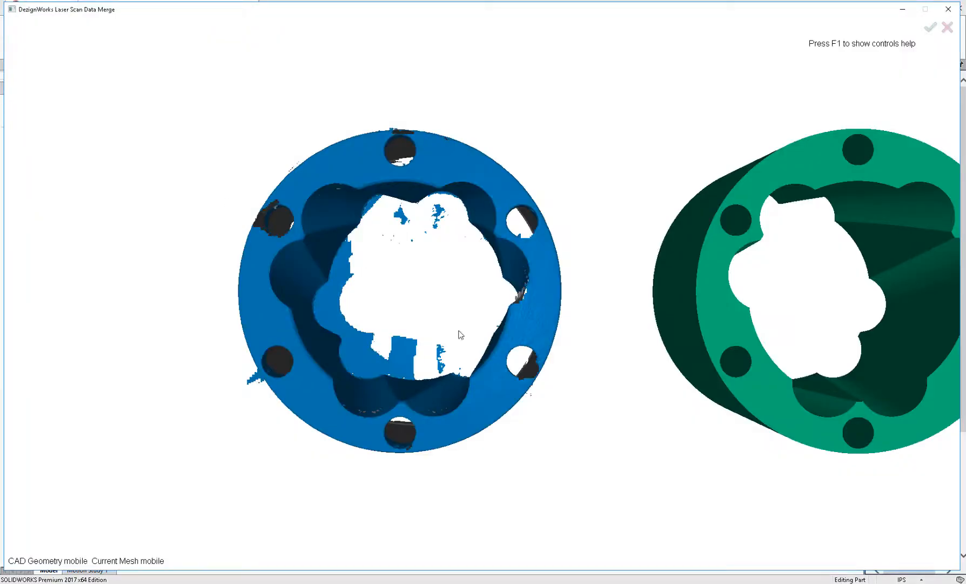
# - Toggle the locked and mobile states of the CAD geometry and the mesh in the merge window
pyautogui.scroll(1, 623, 437)
pyautogui.scroll(-2, 622, 436)
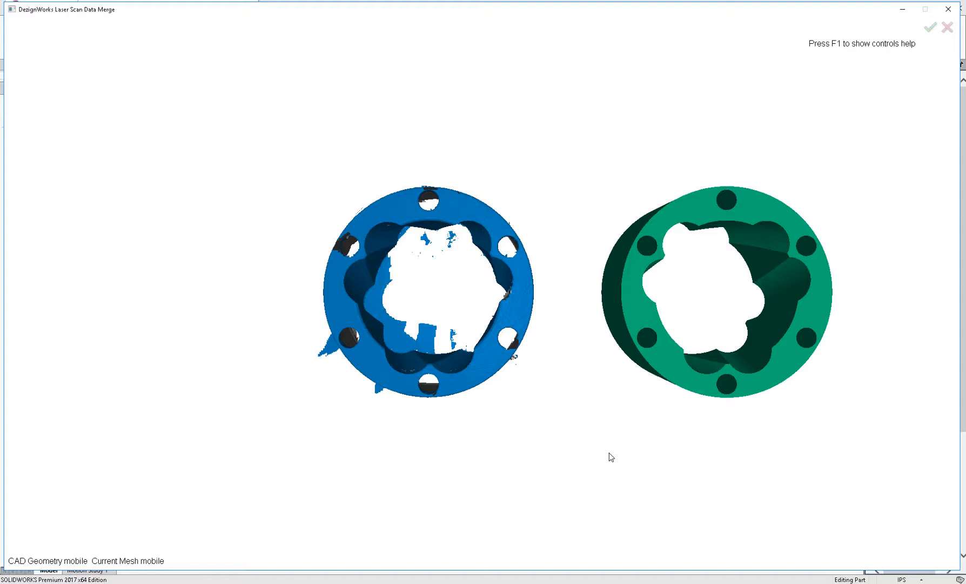
pyautogui.press('1')
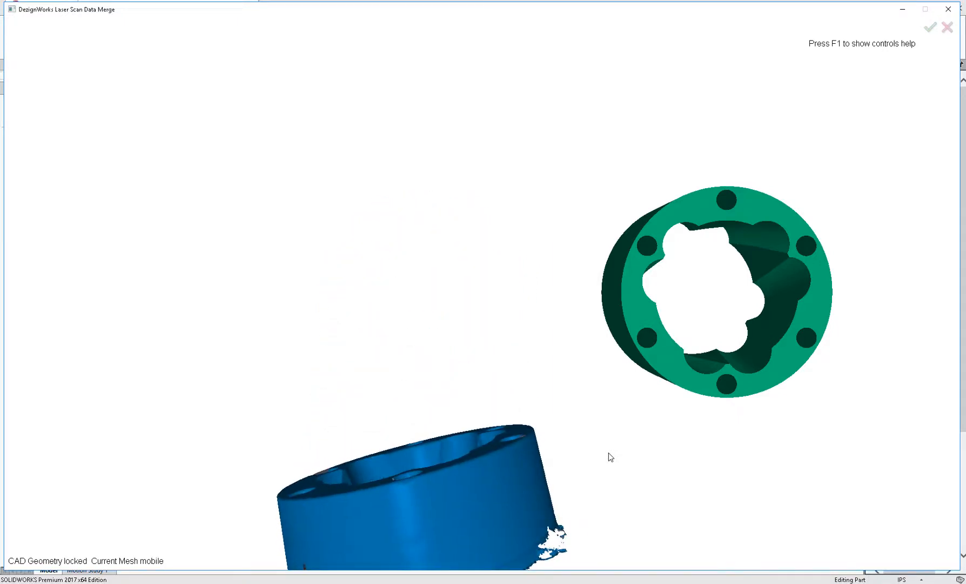
pyautogui.press('1')
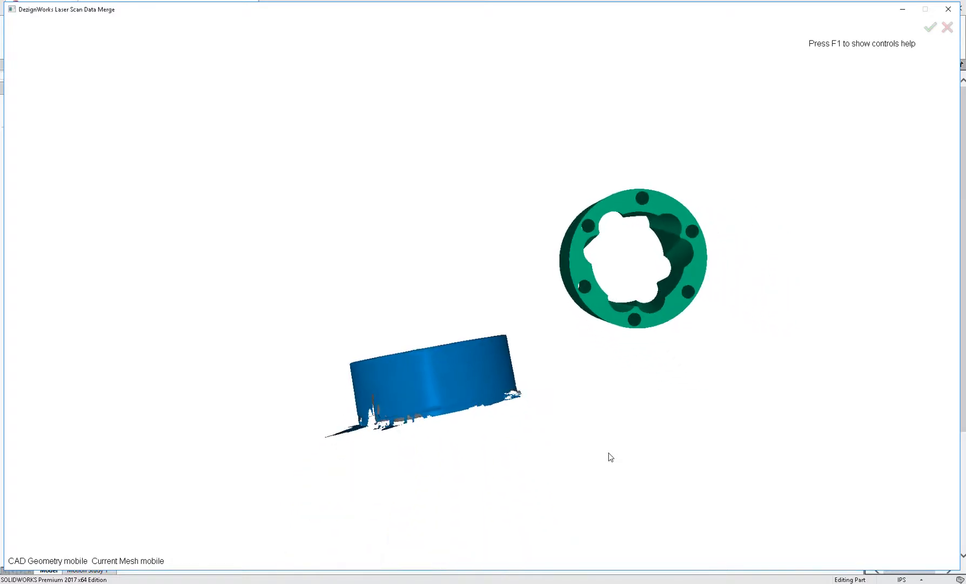
pyautogui.press('1')
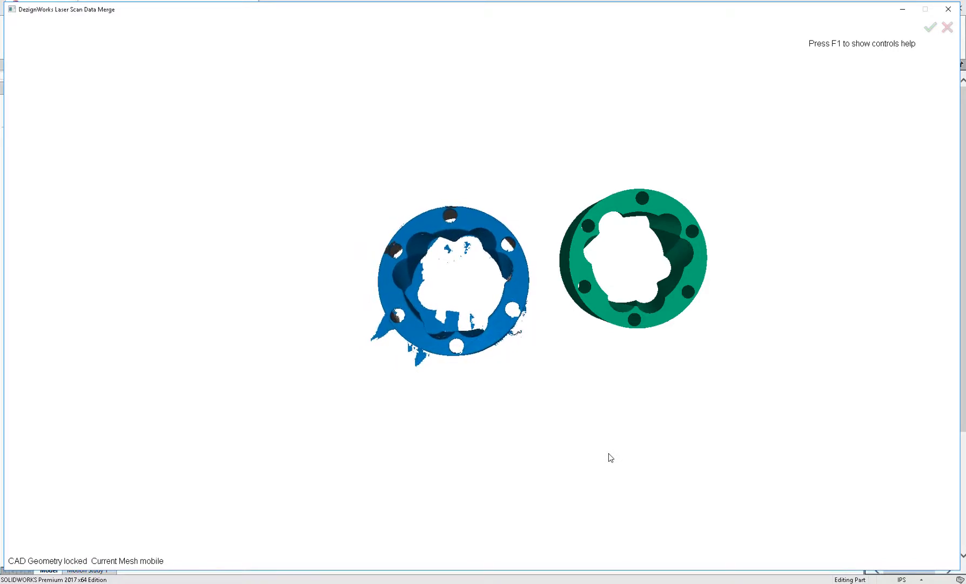
pyautogui.press('c')
pyautogui.press('m')
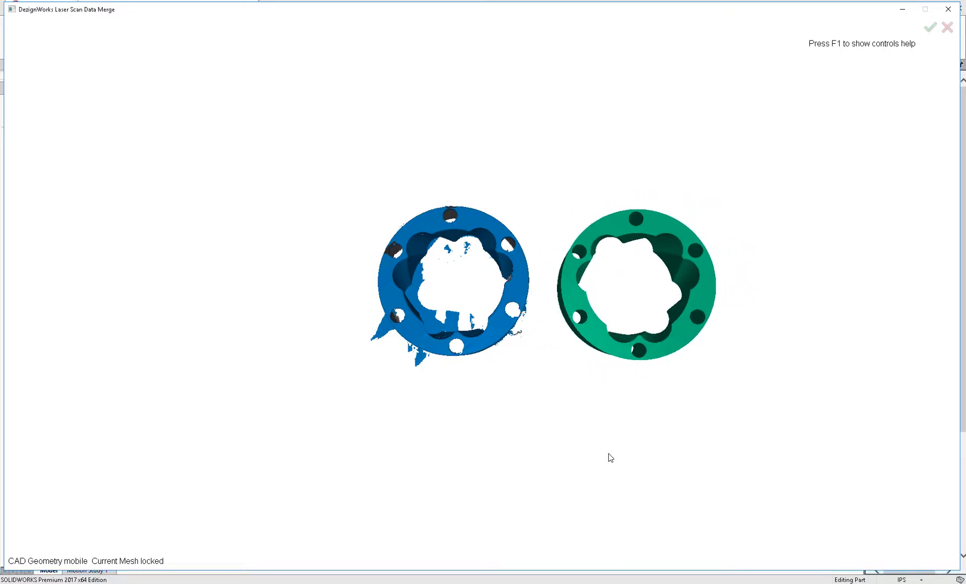
pyautogui.press('m')
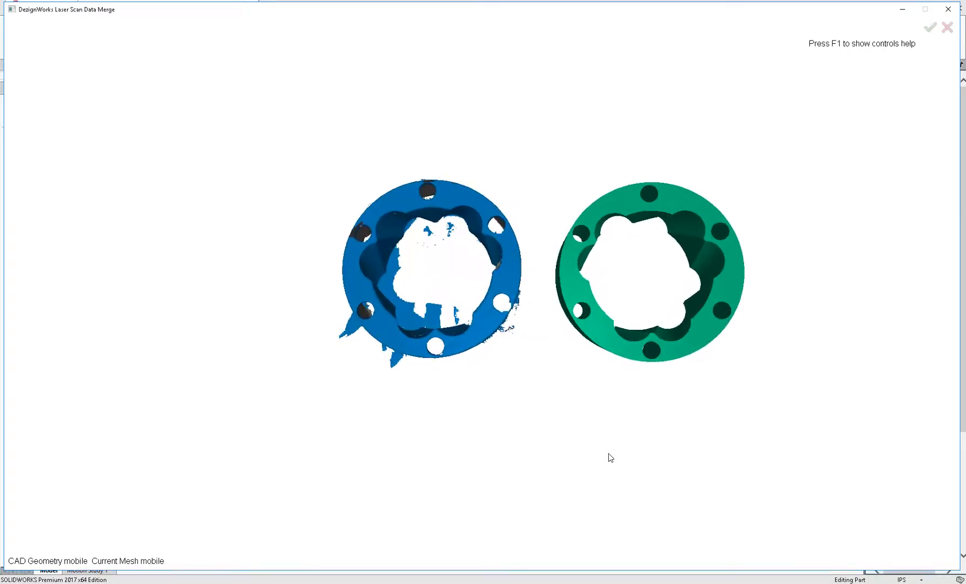
# - Pick matching point pairs at the top hole and rim on both the scan mesh and the CAD body
pyautogui.scroll(5, 576, 150)
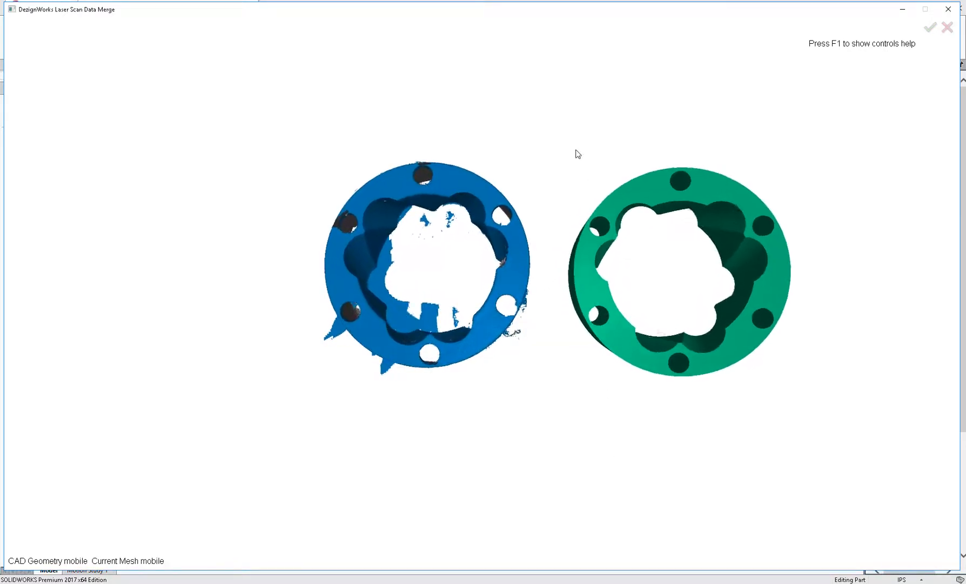
pyautogui.scroll(3, 475, 177)
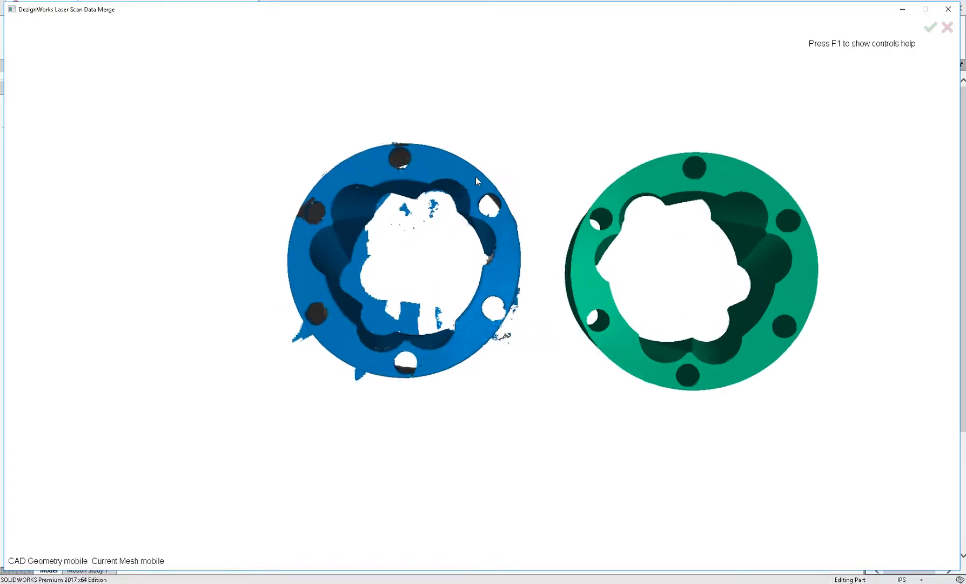
pyautogui.scroll(2, 476, 177)
pyautogui.click(394, 157)
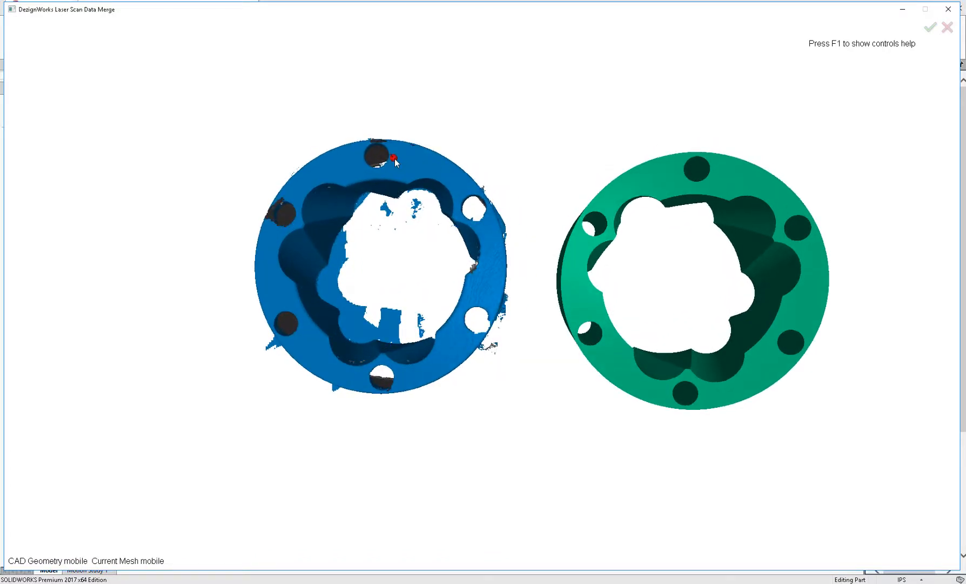
pyautogui.click(716, 171)
pyautogui.moveTo(688, 252); pyautogui.dragTo(667, 236, button='middle')
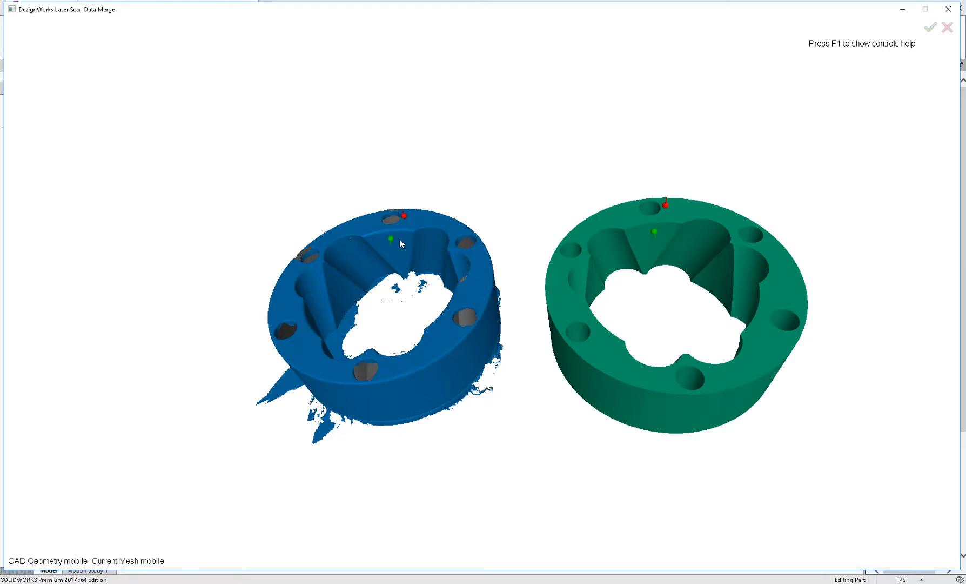
pyautogui.moveTo(402, 240); pyautogui.dragTo(441, 246, button='middle')
pyautogui.click(442, 241)
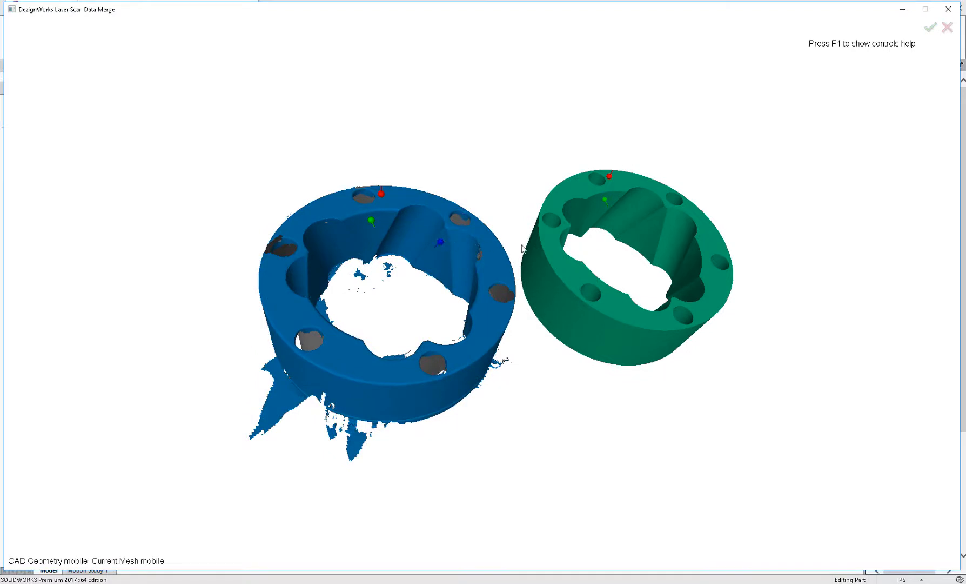
# - Pick further matching point pairs inside the lobed cutouts on both the scan mesh and the CAD body
pyautogui.click(658, 216)
pyautogui.moveTo(658, 217)
pyautogui.mouseDown(button='middle')
pyautogui.moveTo(664, 274)
pyautogui.moveTo(693, 311)
pyautogui.moveTo(704, 320)
pyautogui.moveTo(710, 312)
pyautogui.mouseUp(button='middle')
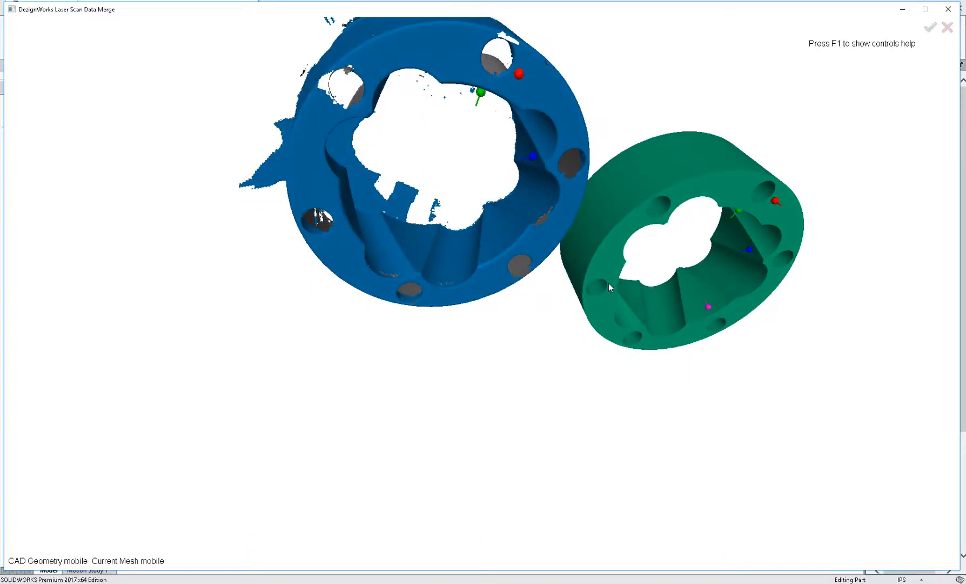
pyautogui.click(503, 243)
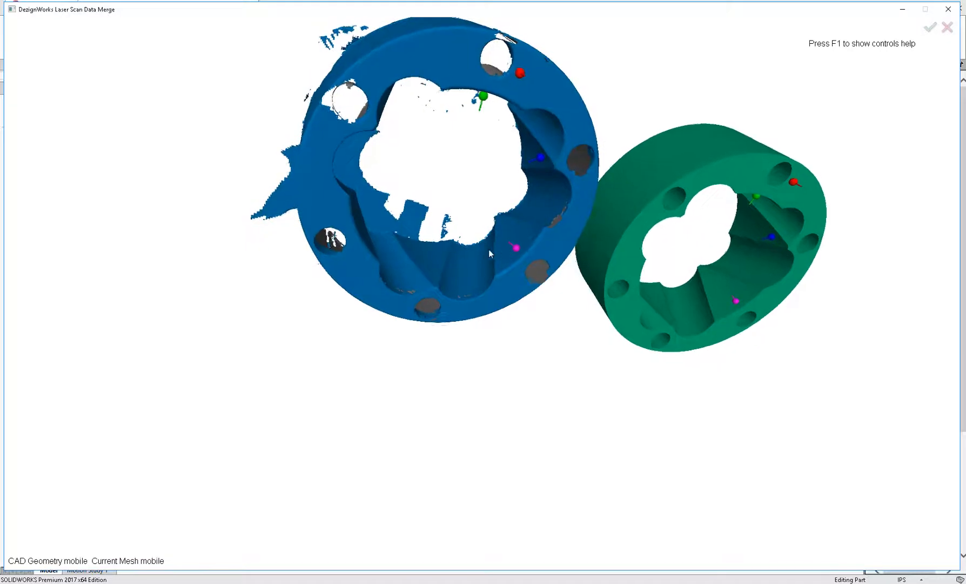
pyautogui.click(470, 274)
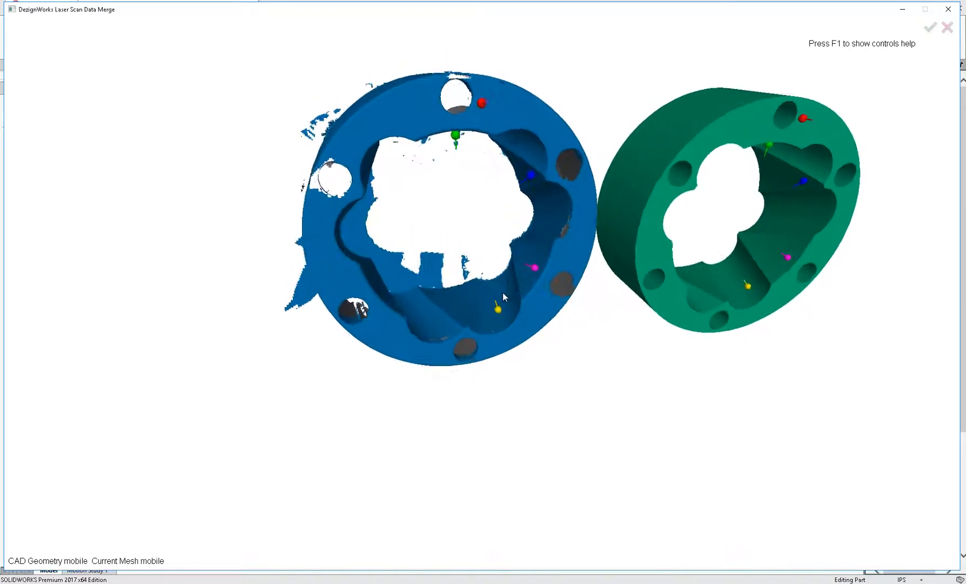
pyautogui.moveTo(473, 325); pyautogui.dragTo(475, 327, button='middle')
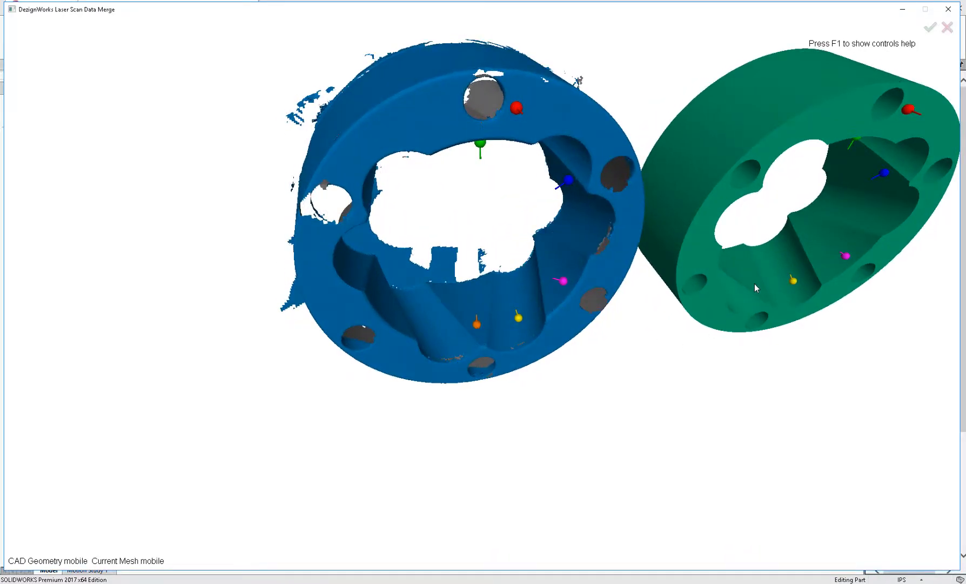
pyautogui.moveTo(744, 290); pyautogui.dragTo(481, 330, button='middle')
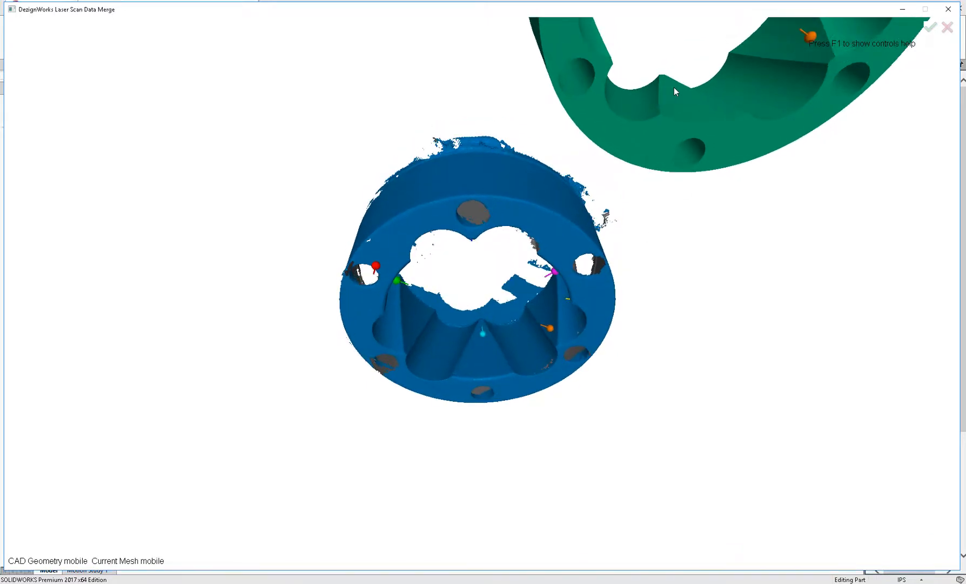
pyautogui.click(671, 88)
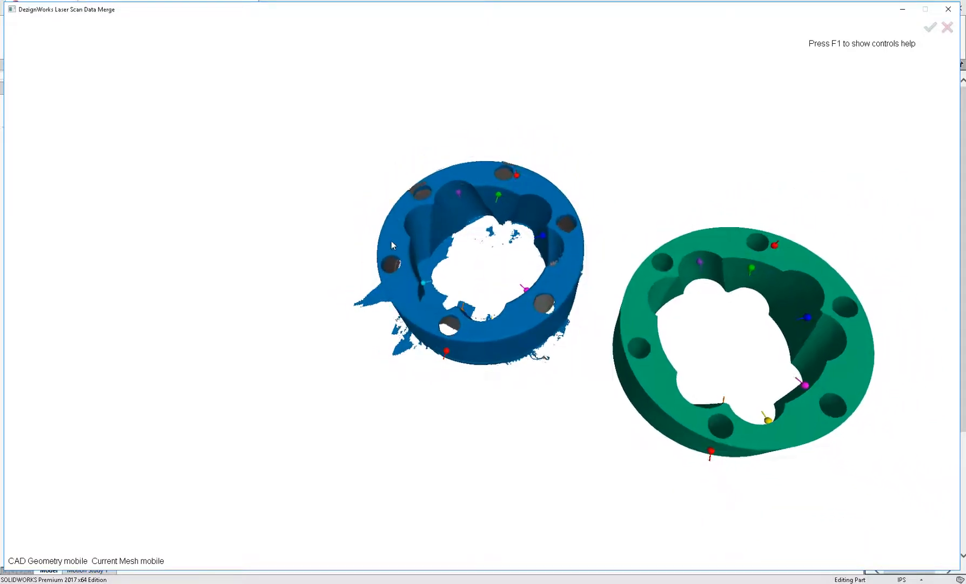
# - Pick a final matching point pair on the outer face and accept the automatic fine-tuning results
pyautogui.click(378, 250)
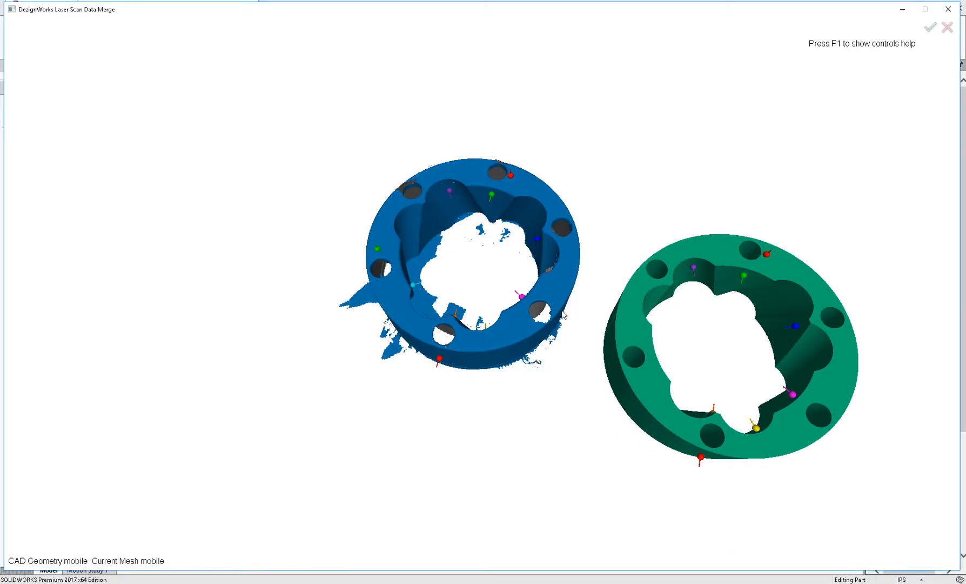
pyautogui.click(630, 333)
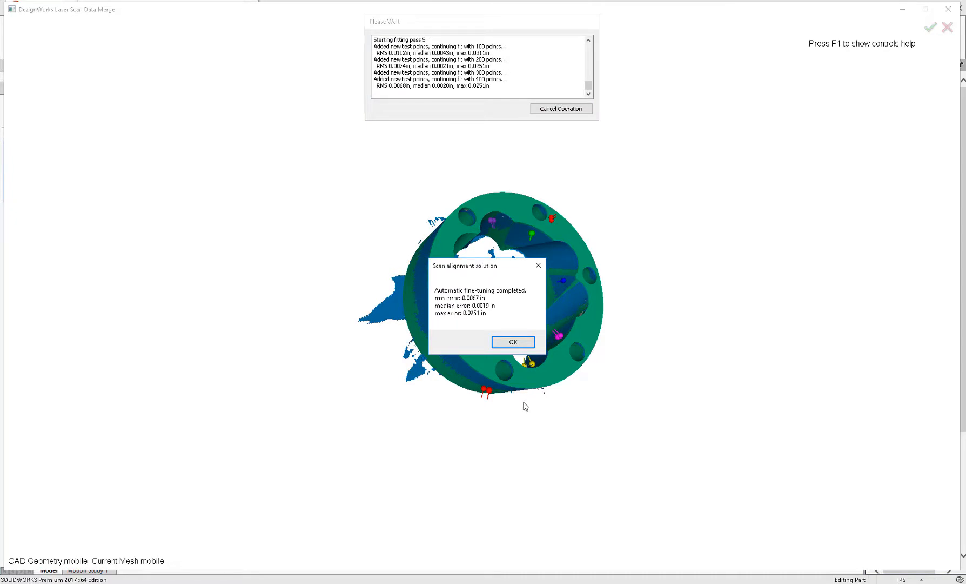
pyautogui.click(514, 342)
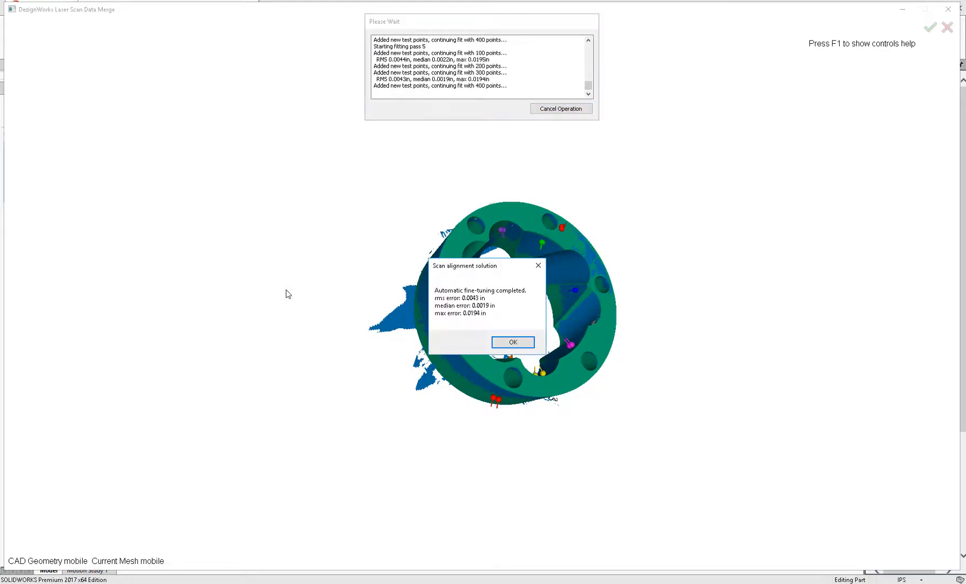
pyautogui.click(513, 342)
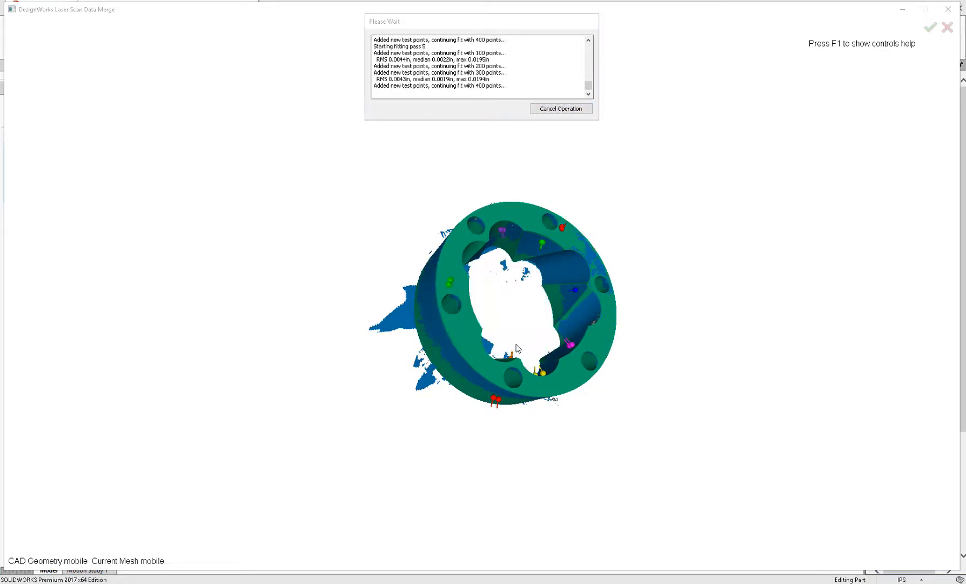
# - Accept the alignment and visualize feature-to-mesh validation errors for all faces of the moved body
pyautogui.click(931, 30)
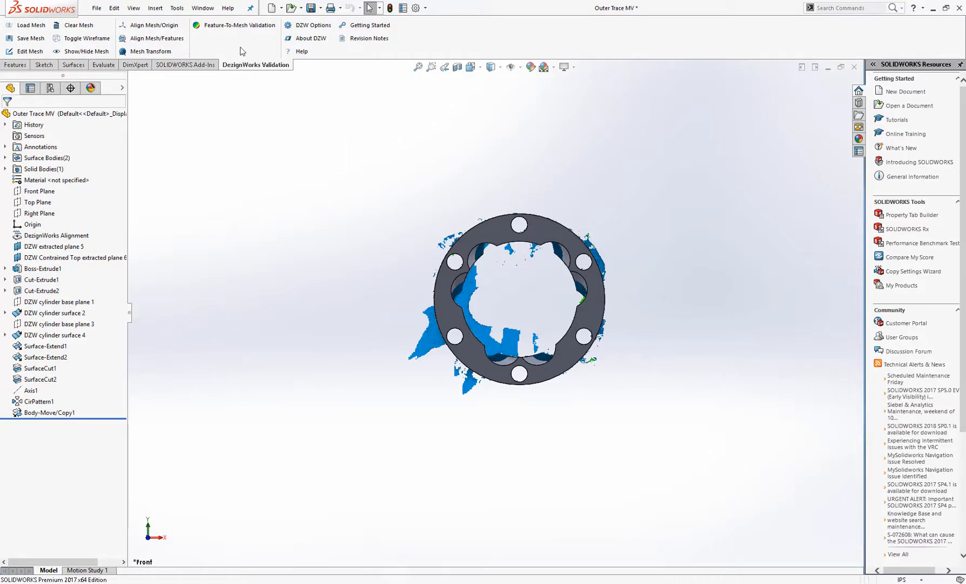
pyautogui.click(233, 28)
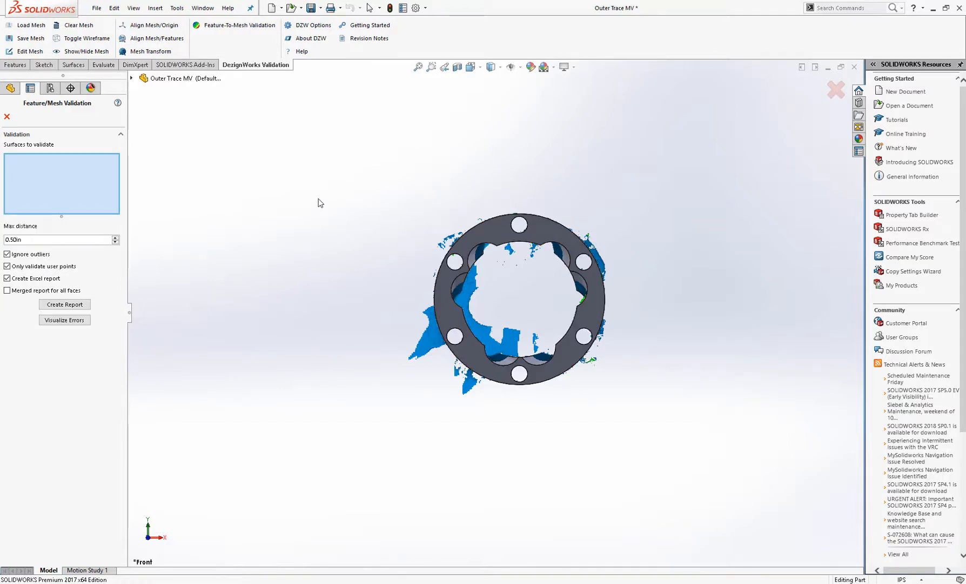
pyautogui.hotkey('ctrl', 'a')
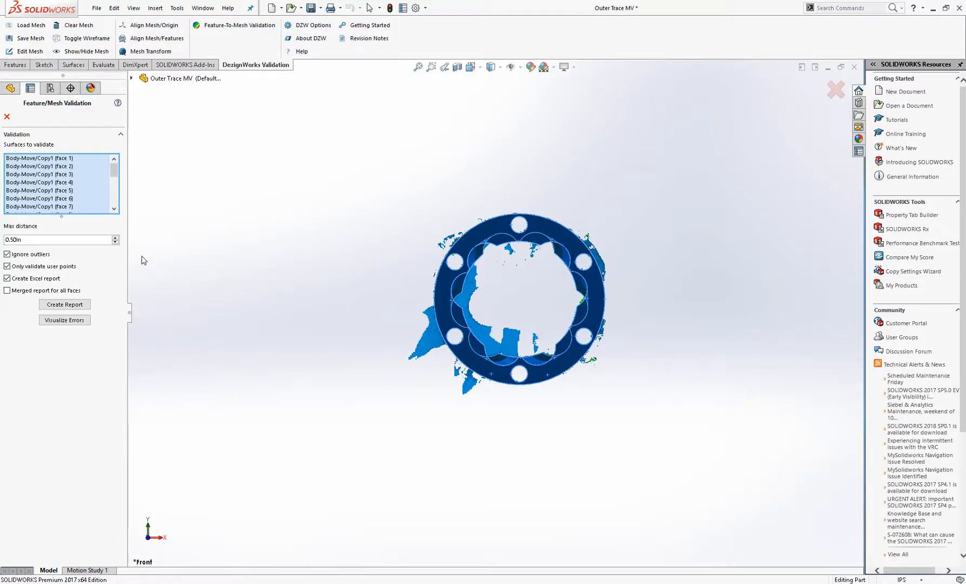
pyautogui.click(63, 320)
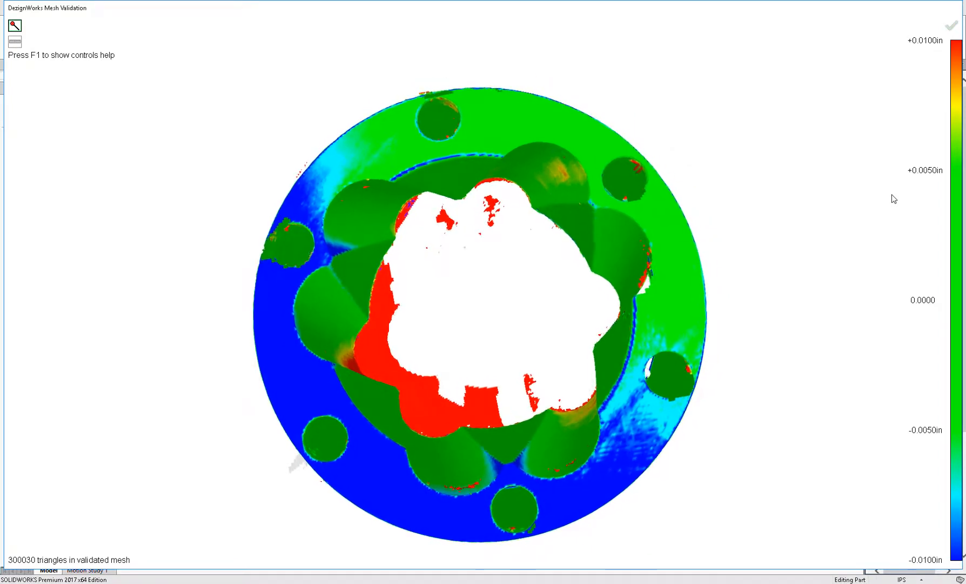
# - Examine the error color map by hovering over the part and rotating the view
pyautogui.moveTo(508, 151)
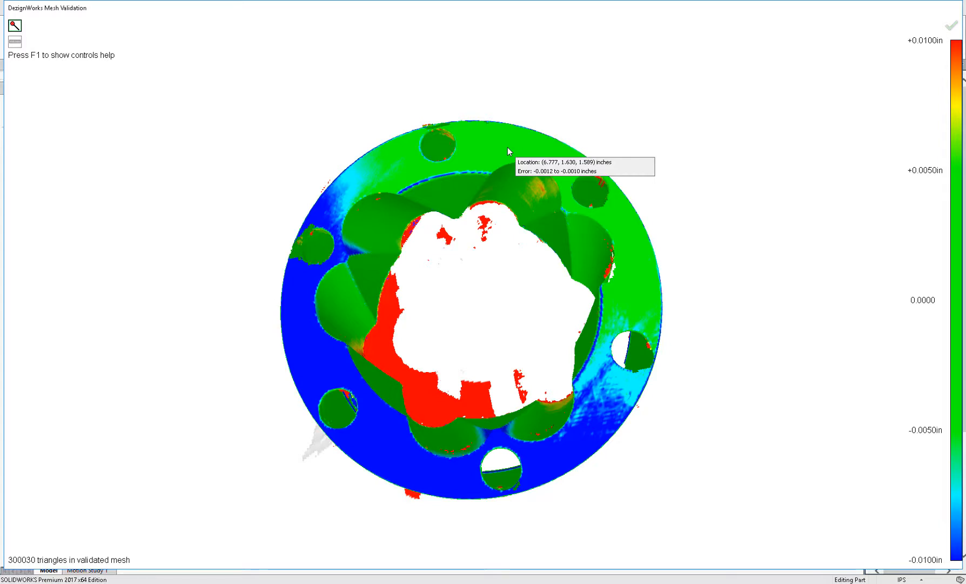
pyautogui.moveTo(387, 171)
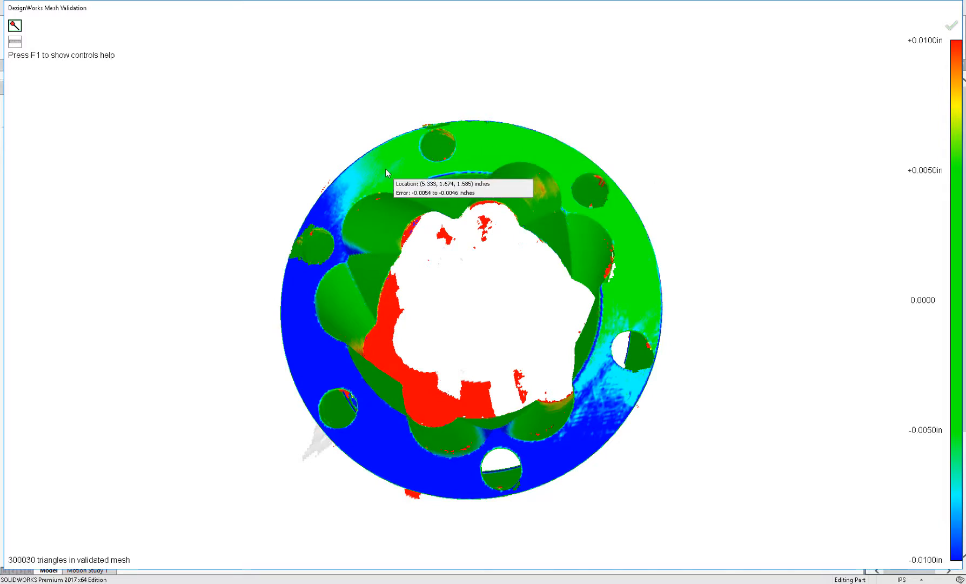
pyautogui.moveTo(322, 214)
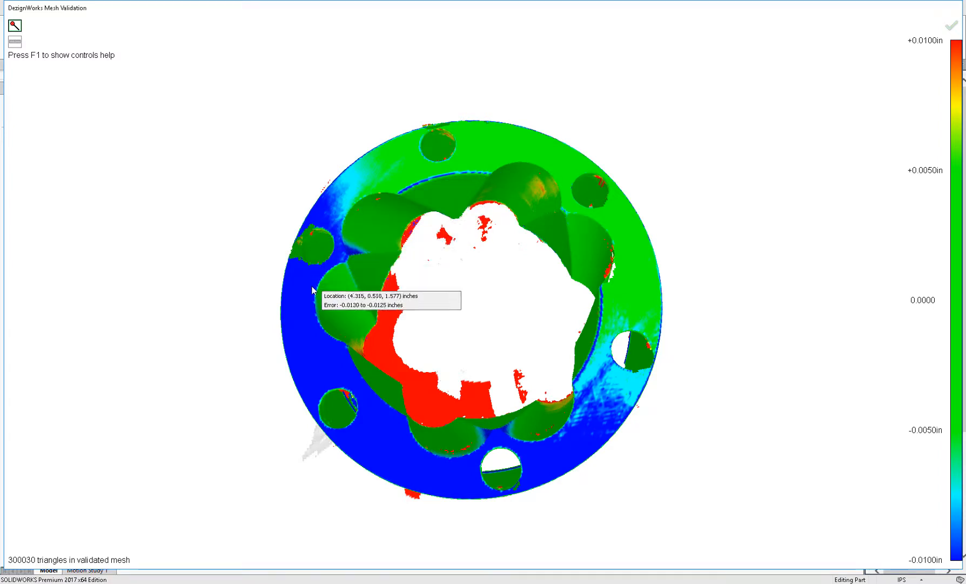
pyautogui.moveTo(340, 318)
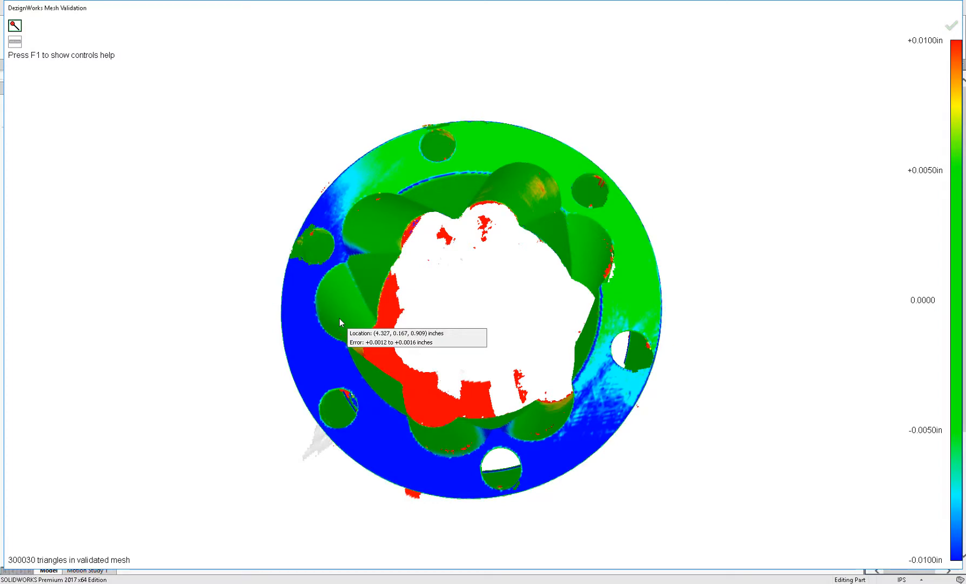
pyautogui.moveTo(525, 322)
pyautogui.moveTo(525, 322); pyautogui.dragTo(534, 381, button='middle')
pyautogui.scroll(1, 534, 381)
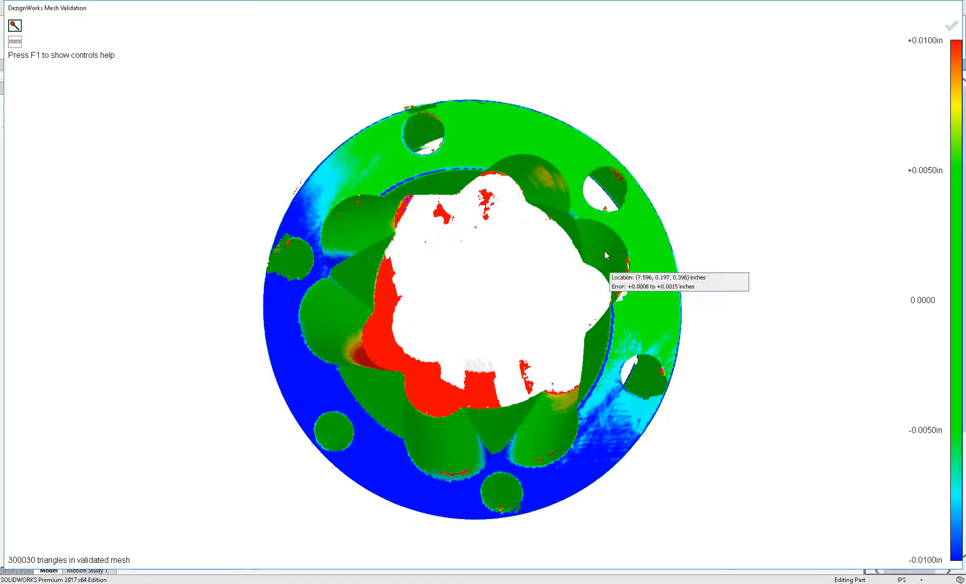
pyautogui.scroll(-1, 605, 251)
pyautogui.moveTo(604, 251); pyautogui.dragTo(621, 245, button='middle')
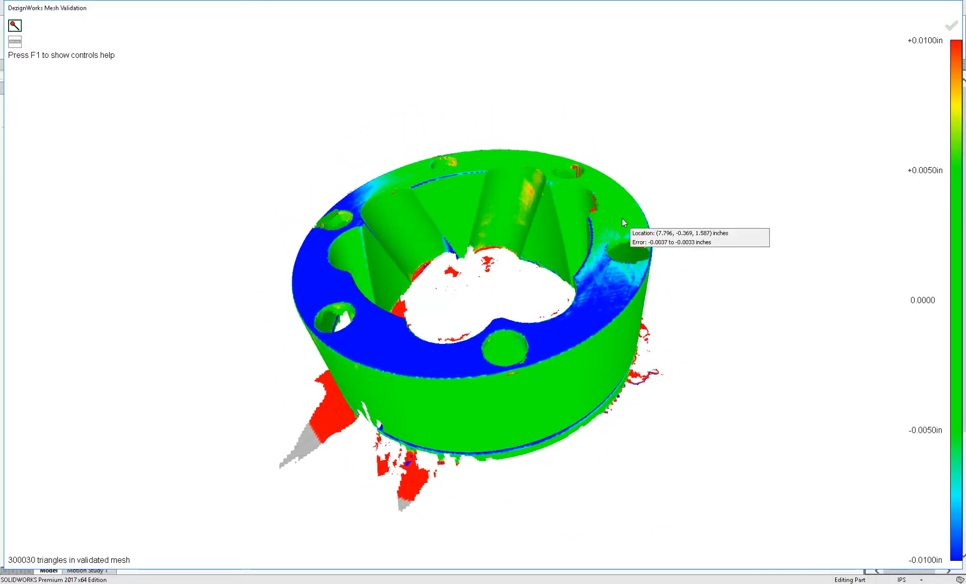
pyautogui.moveTo(622, 218); pyautogui.dragTo(676, 234, button='middle')
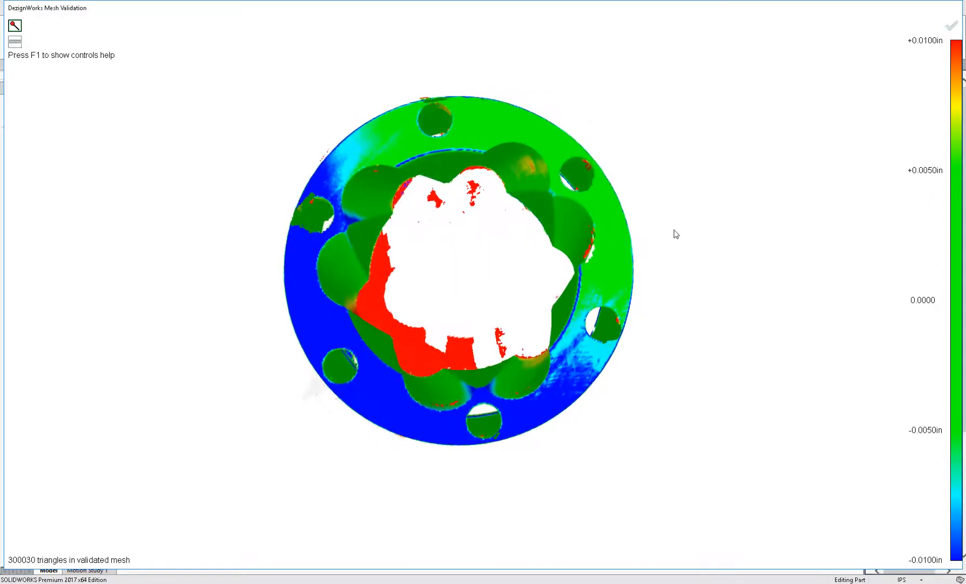
# - Place error annotation points around the flange face of the ring
pyautogui.click(615, 274)
pyautogui.click(600, 206)
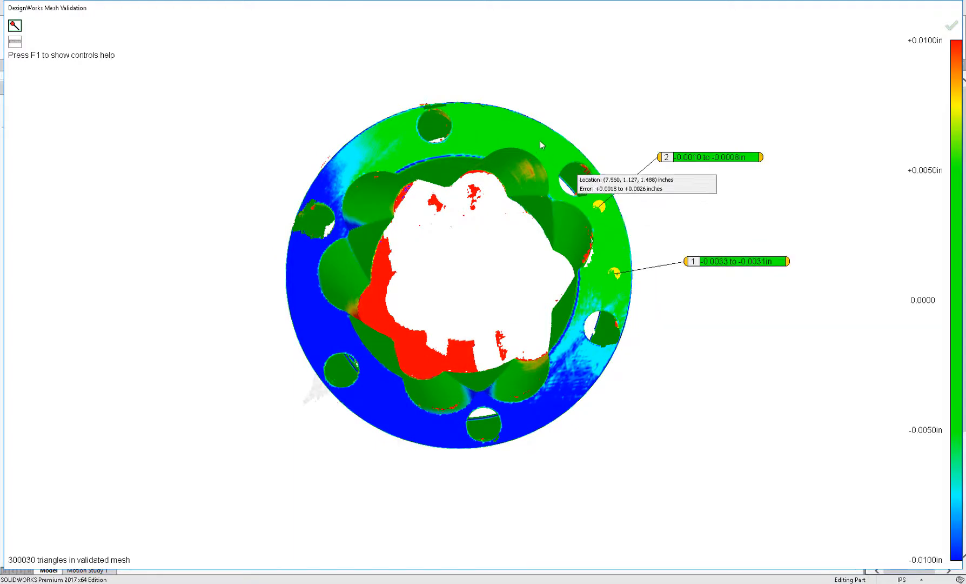
pyautogui.click(538, 136)
pyautogui.click(485, 131)
pyautogui.click(381, 147)
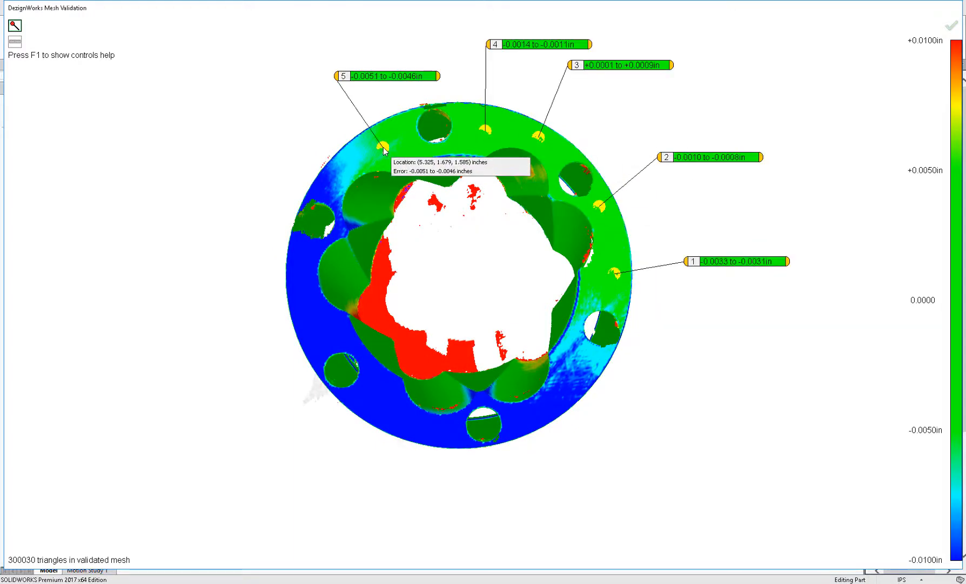
pyautogui.click(323, 180)
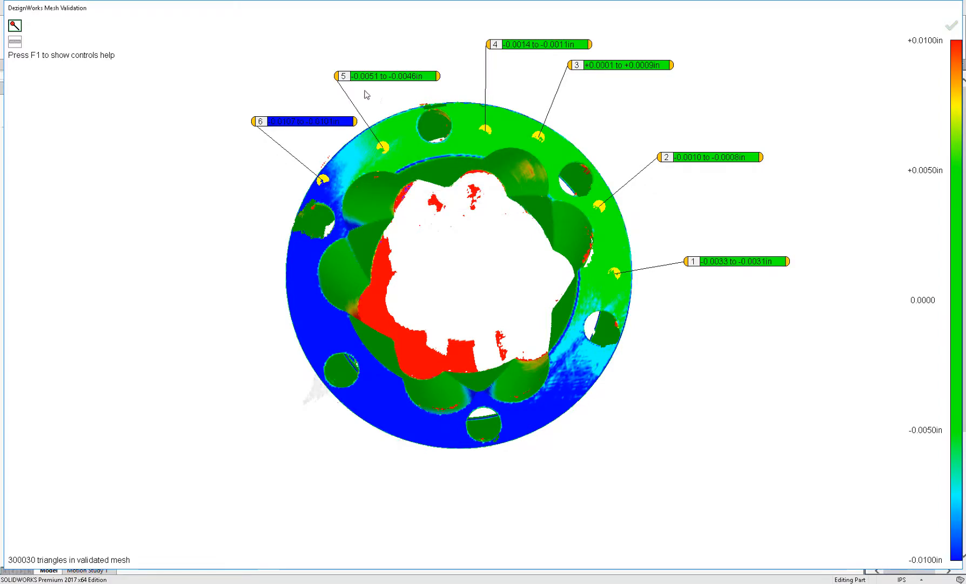
pyautogui.click(301, 281)
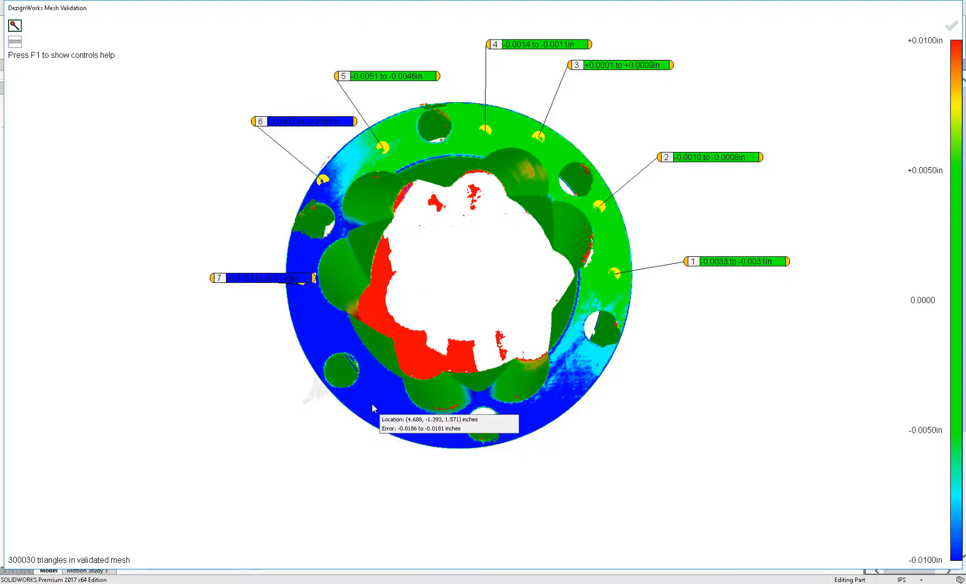
pyautogui.click(372, 403)
pyautogui.click(528, 430)
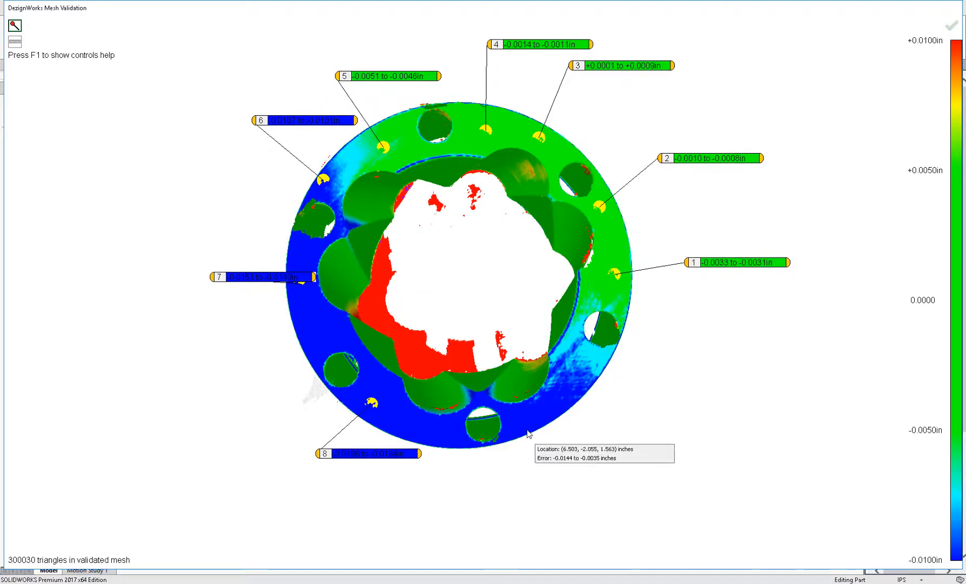
# - Place further error annotation points on the outer cylindrical wall and the opposite flange face
pyautogui.moveTo(692, 401); pyautogui.dragTo(582, 344, button='middle')
pyautogui.click(574, 339)
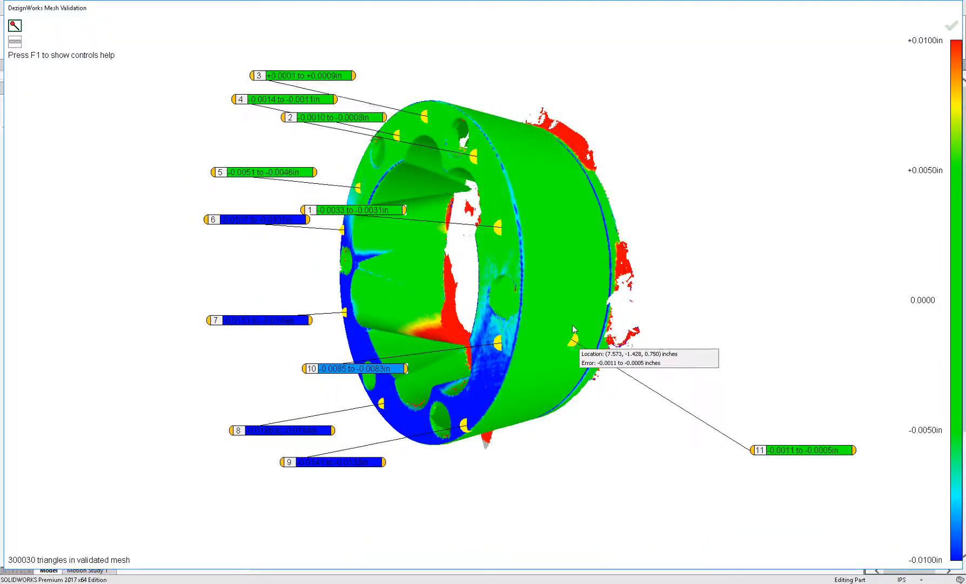
pyautogui.click(567, 209)
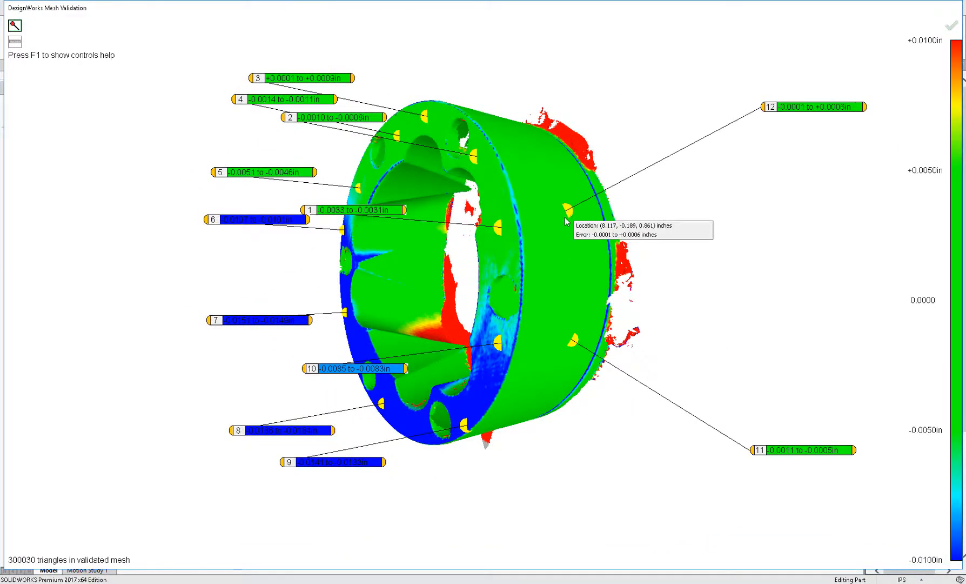
pyautogui.click(534, 389)
pyautogui.moveTo(534, 384); pyautogui.dragTo(450, 385, button='middle')
pyautogui.click(487, 385)
pyautogui.click(449, 386)
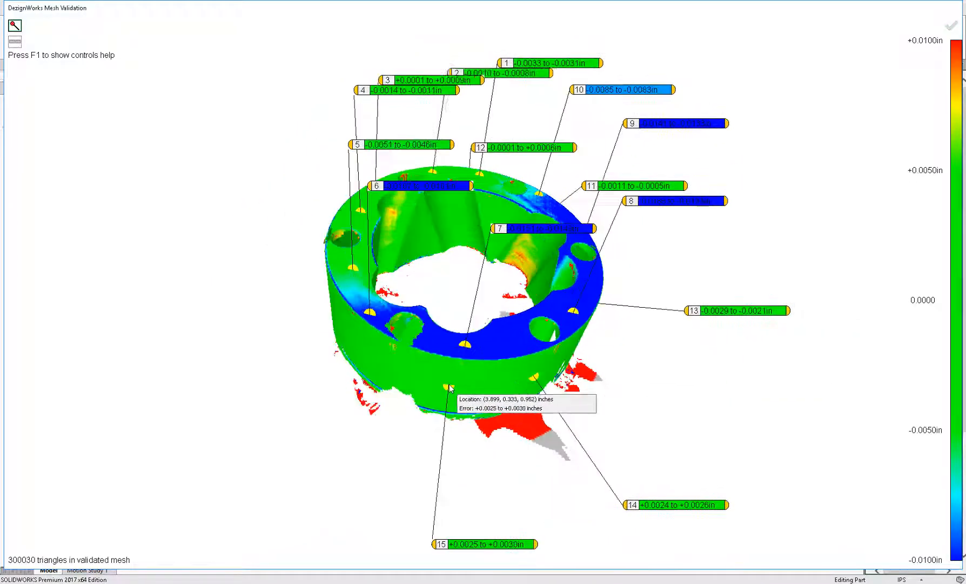
pyautogui.click(378, 365)
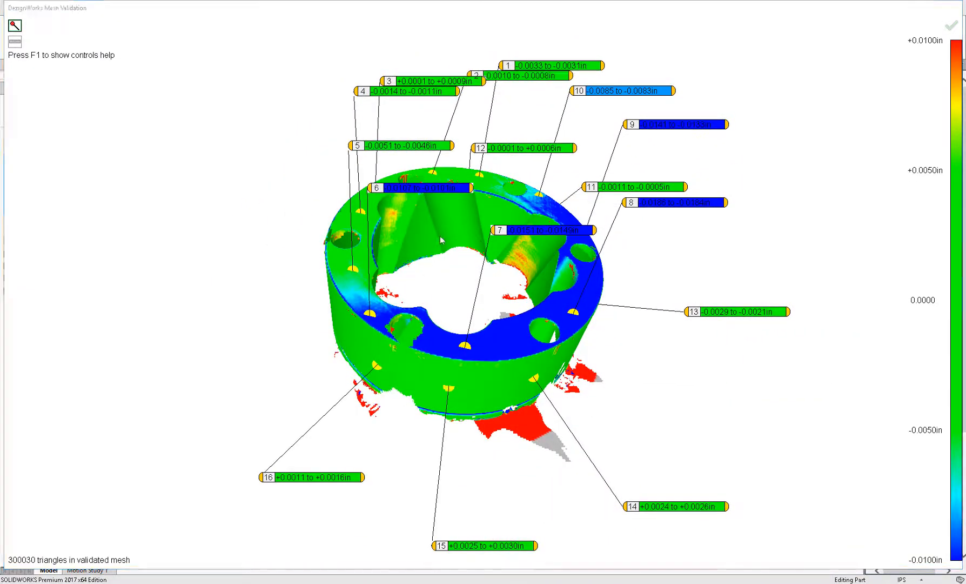
# - Capture three report snapshots of the annotated error map from different angles and close the validation window
pyautogui.moveTo(442, 230); pyautogui.dragTo(459, 274, button='middle')
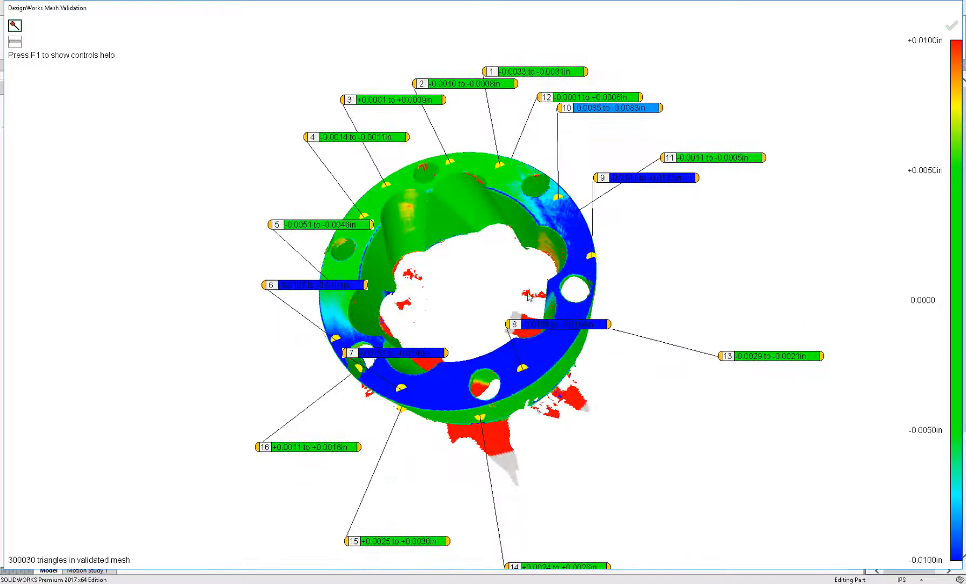
pyautogui.moveTo(682, 283); pyautogui.dragTo(668, 322, button='middle')
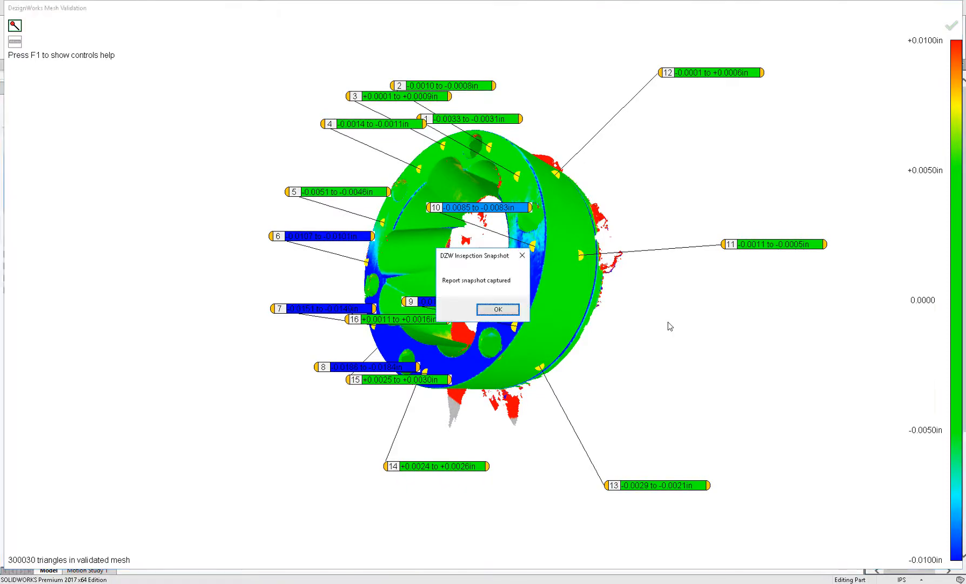
pyautogui.click(510, 317)
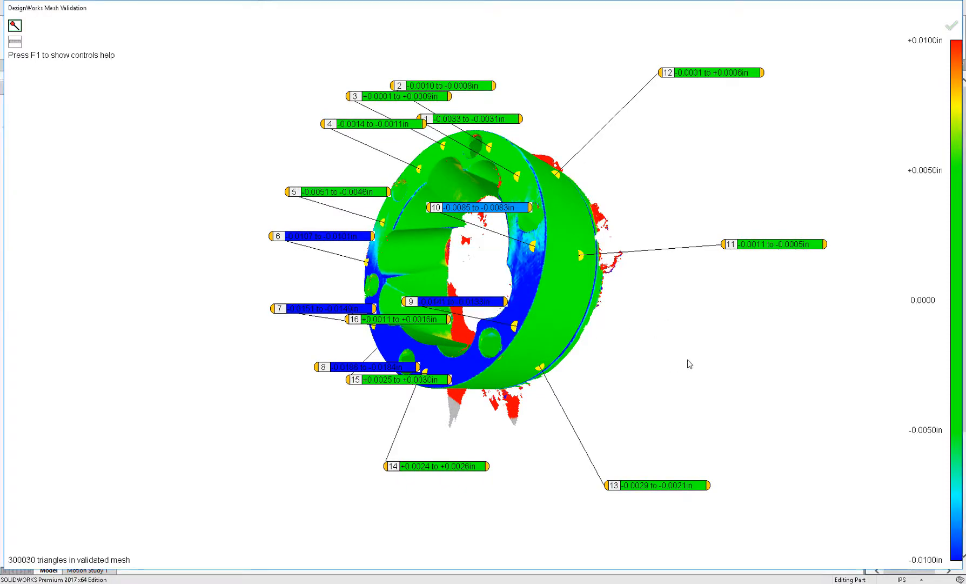
pyautogui.moveTo(689, 364); pyautogui.dragTo(689, 364, button='middle')
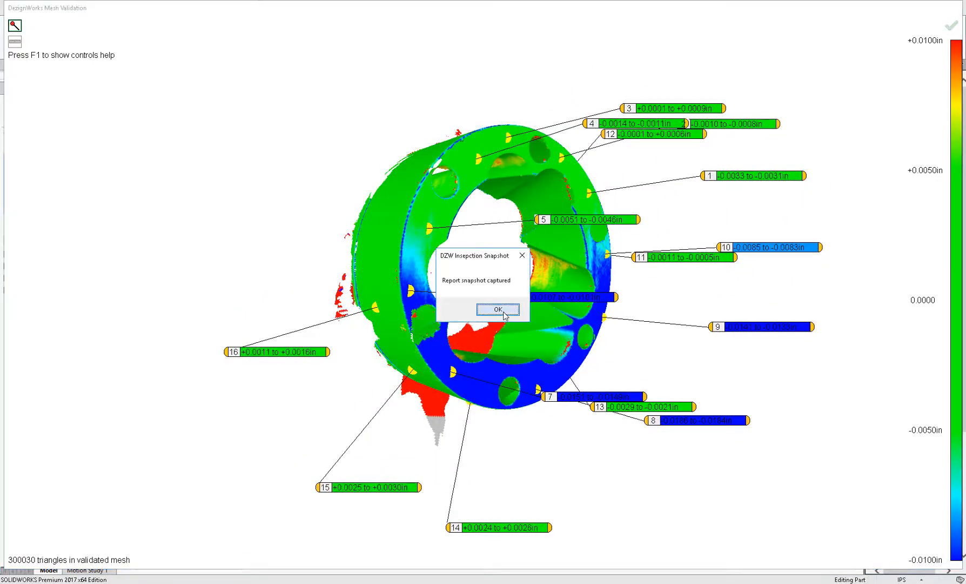
pyautogui.click(494, 309)
pyautogui.moveTo(504, 311); pyautogui.dragTo(503, 312, button='middle')
pyautogui.click(503, 311)
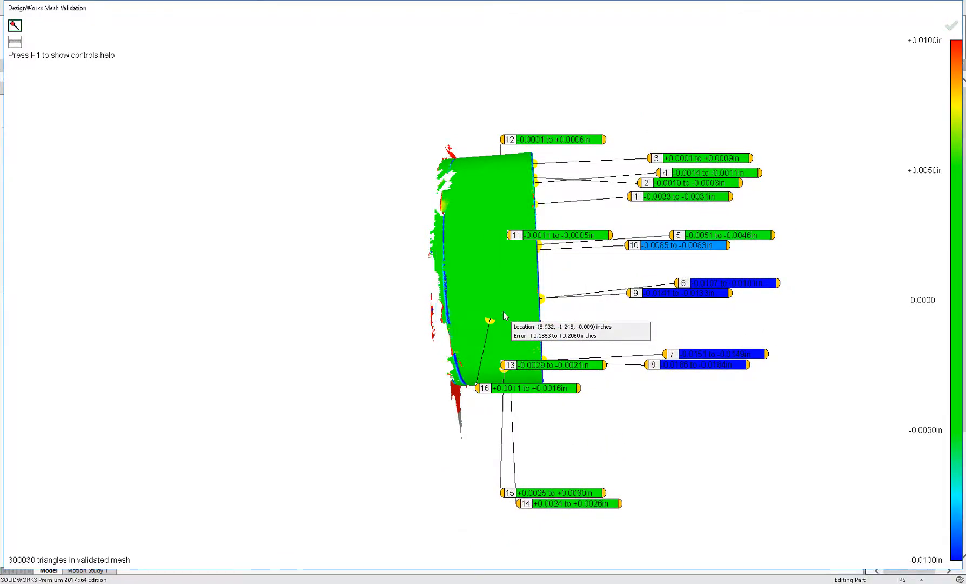
pyautogui.moveTo(769, 291); pyautogui.dragTo(769, 290, button='middle')
pyautogui.click(952, 29)
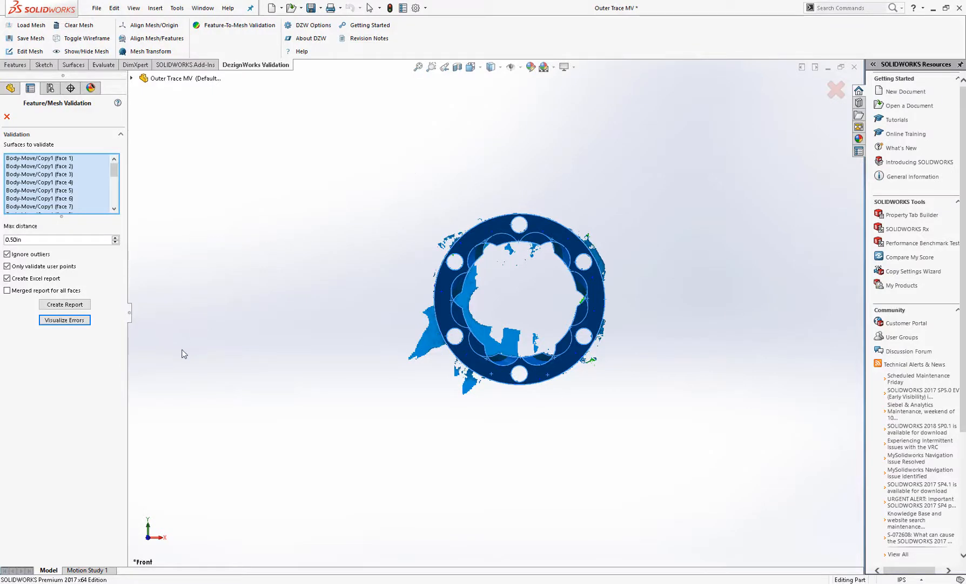
# - Create the Excel inspection report for the validated faces
pyautogui.click(74, 305)
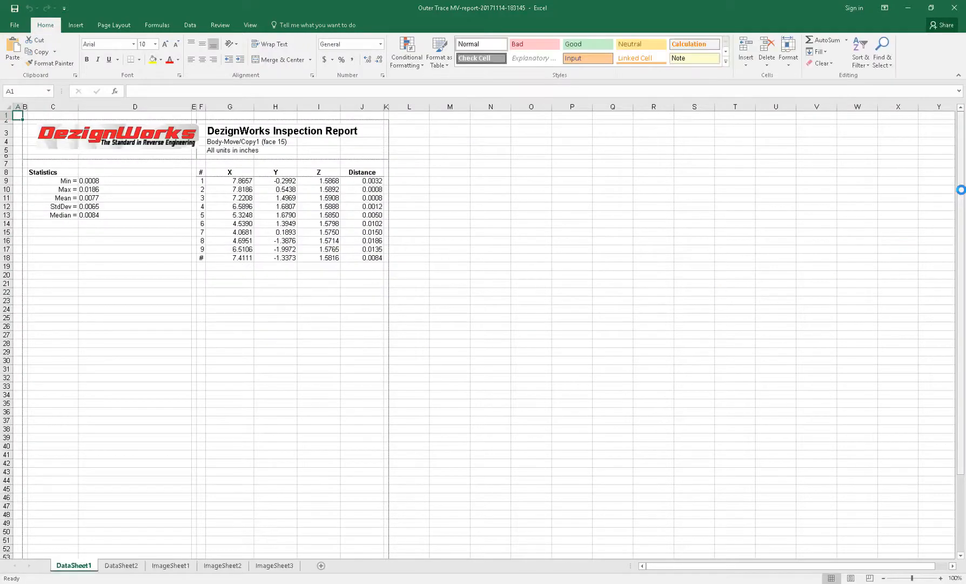
pyautogui.moveTo(961, 190)
pyautogui.mouseDown()
pyautogui.moveTo(957, 265)
pyautogui.moveTo(957, 194)
pyautogui.mouseUp()
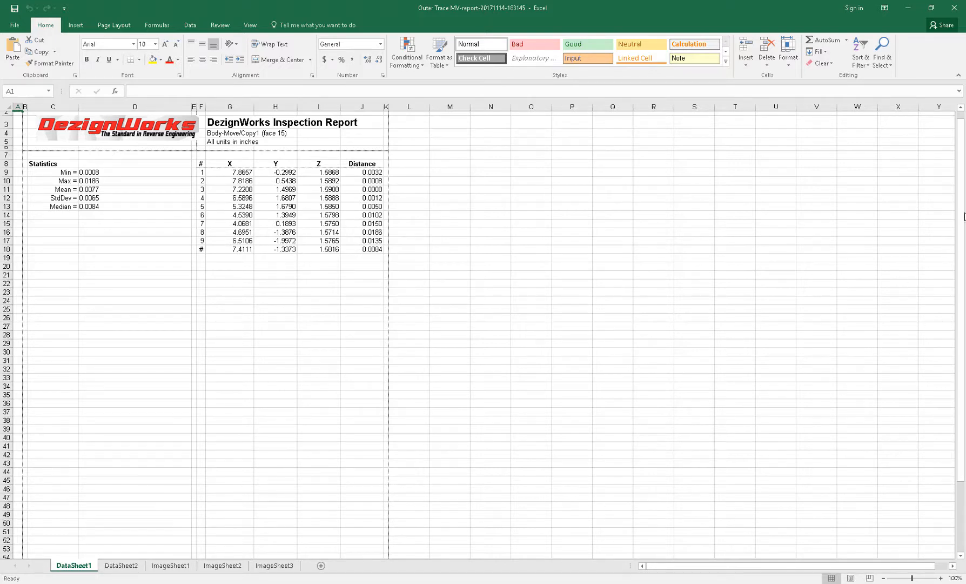
pyautogui.moveTo(962, 215); pyautogui.dragTo(962, 336)
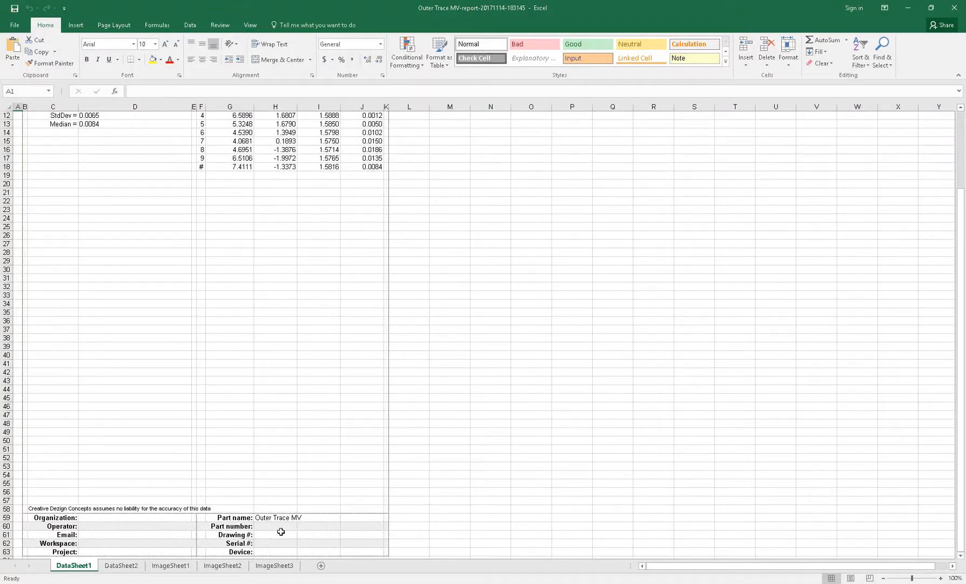
# - Review the second data sheet and the three snapshot image sheets of the report, and close Excel
pyautogui.click(121, 568)
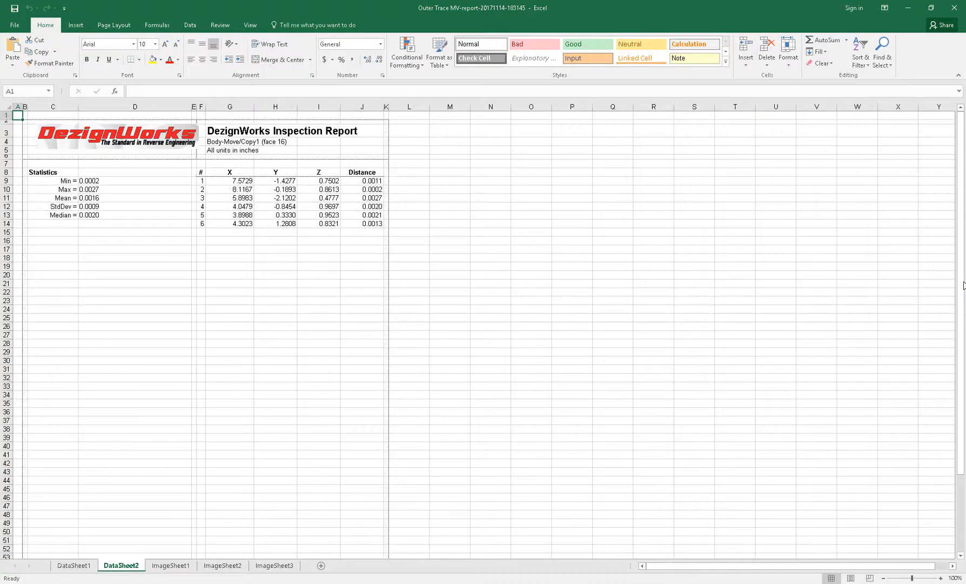
pyautogui.moveTo(963, 285); pyautogui.dragTo(951, 420)
pyautogui.click(184, 565)
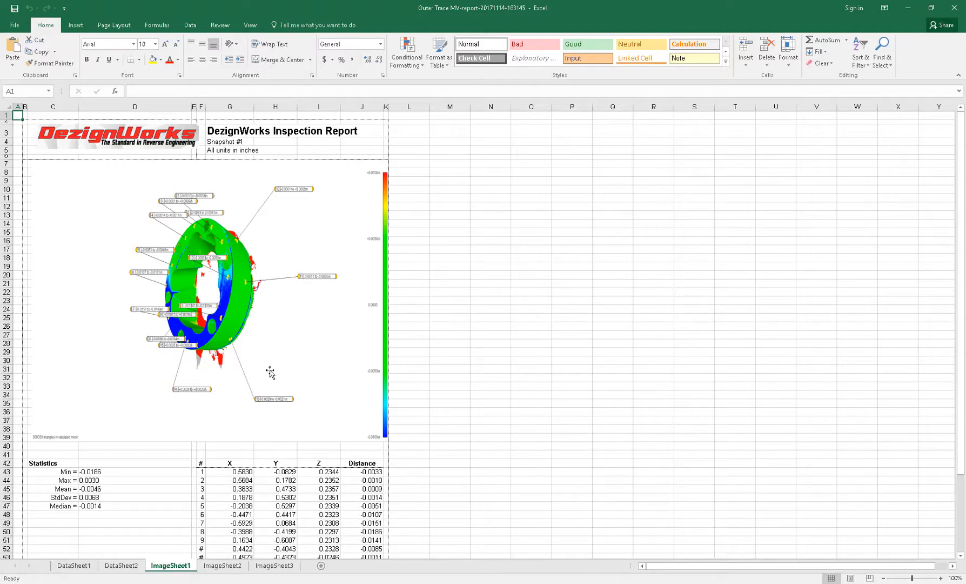
pyautogui.click(236, 567)
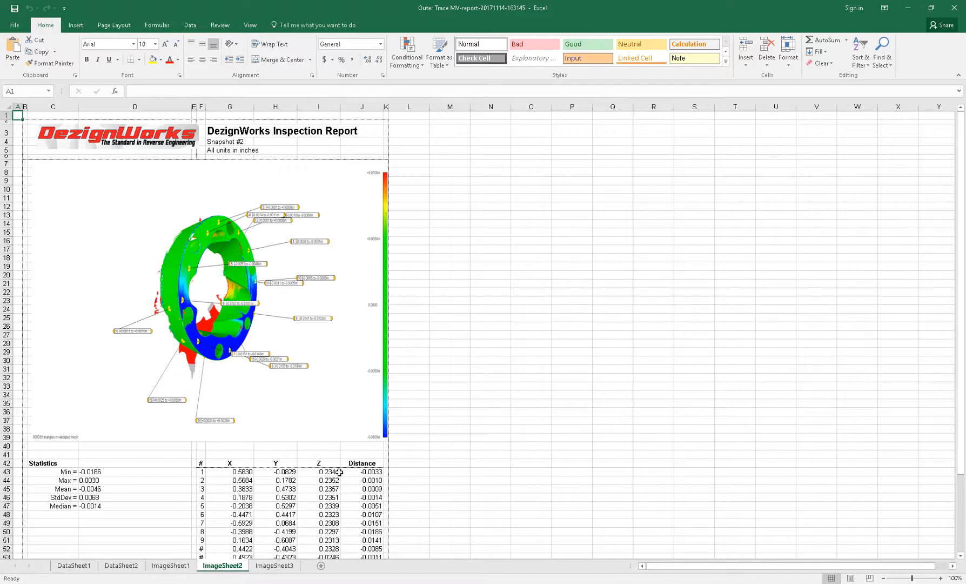
pyautogui.click(274, 566)
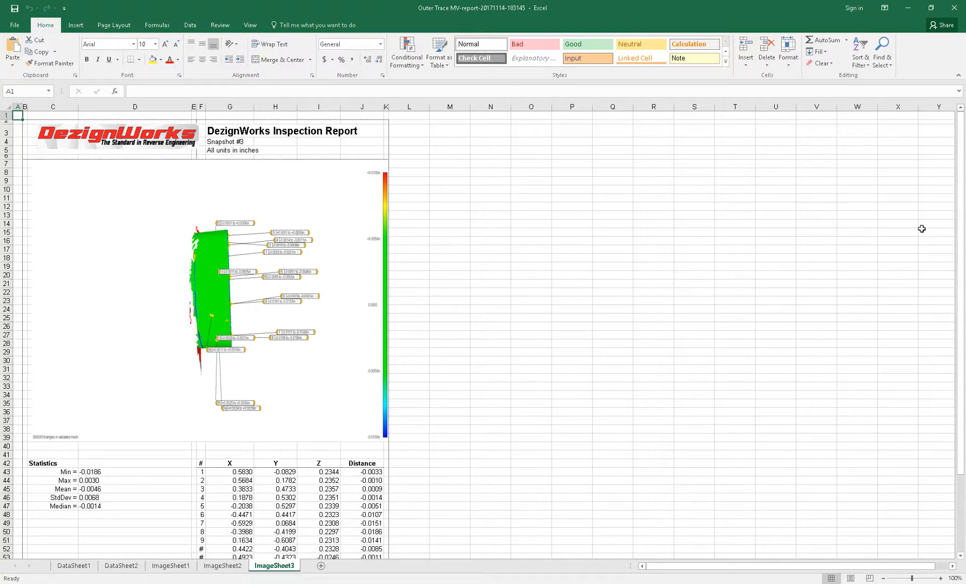
pyautogui.click(955, 9)
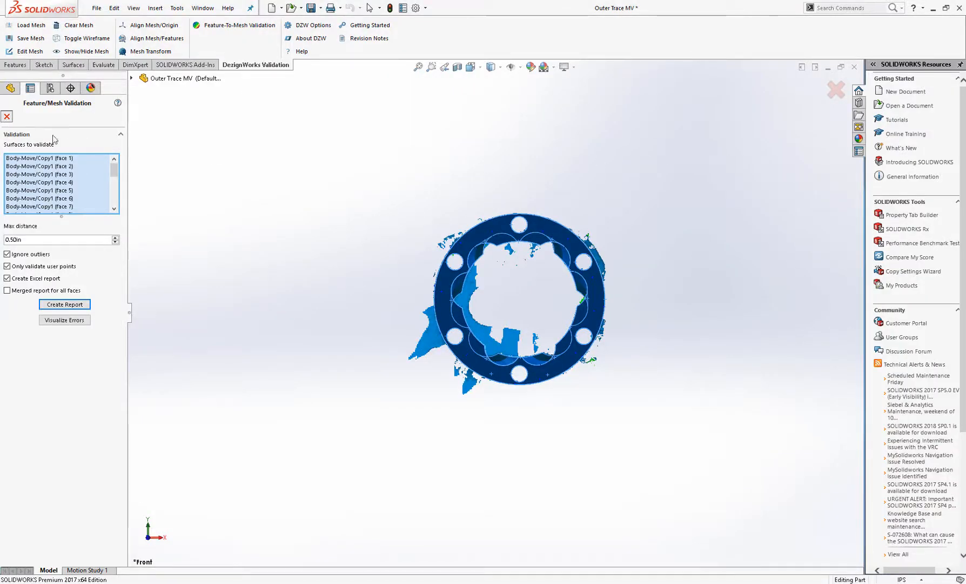
# - Exit Feature/Mesh Validation and orbit the aligned part and mesh
pyautogui.press('Escape')
pyautogui.moveTo(332, 215)
pyautogui.mouseDown(button='middle')
pyautogui.moveTo(405, 183)
pyautogui.moveTo(332, 183)
pyautogui.moveTo(298, 214)
pyautogui.moveTo(324, 213)
pyautogui.mouseUp(button='middle')
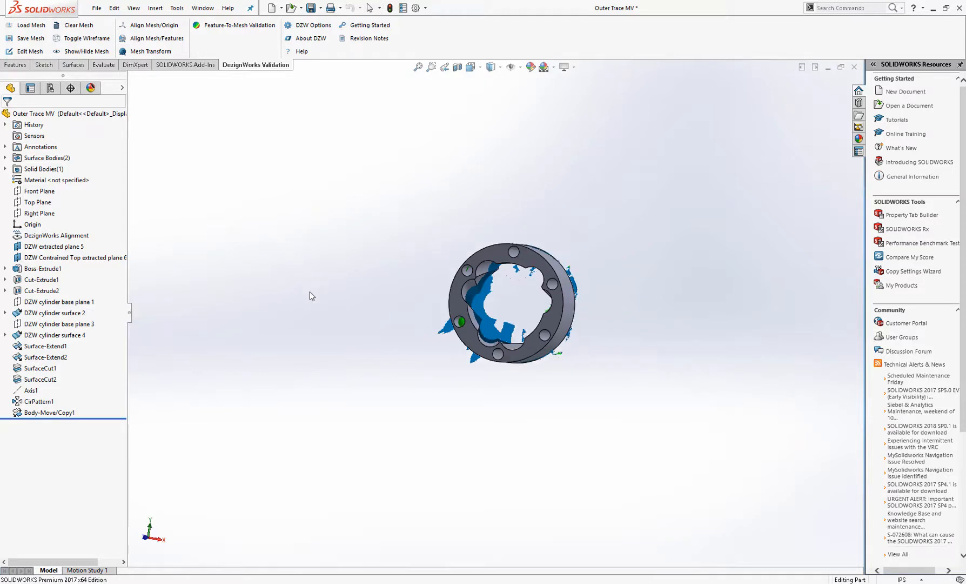
pyautogui.moveTo(309, 292); pyautogui.dragTo(353, 284, button='middle')
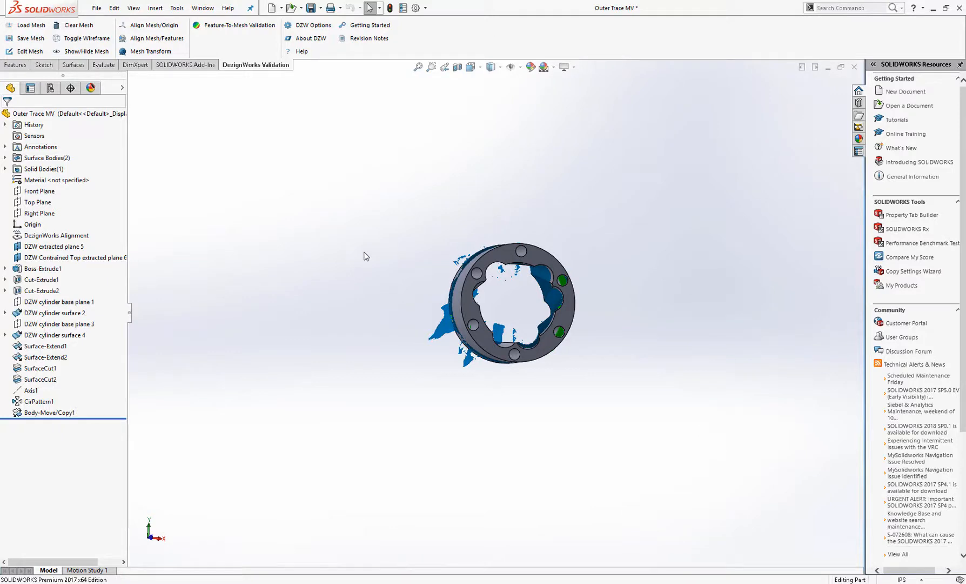